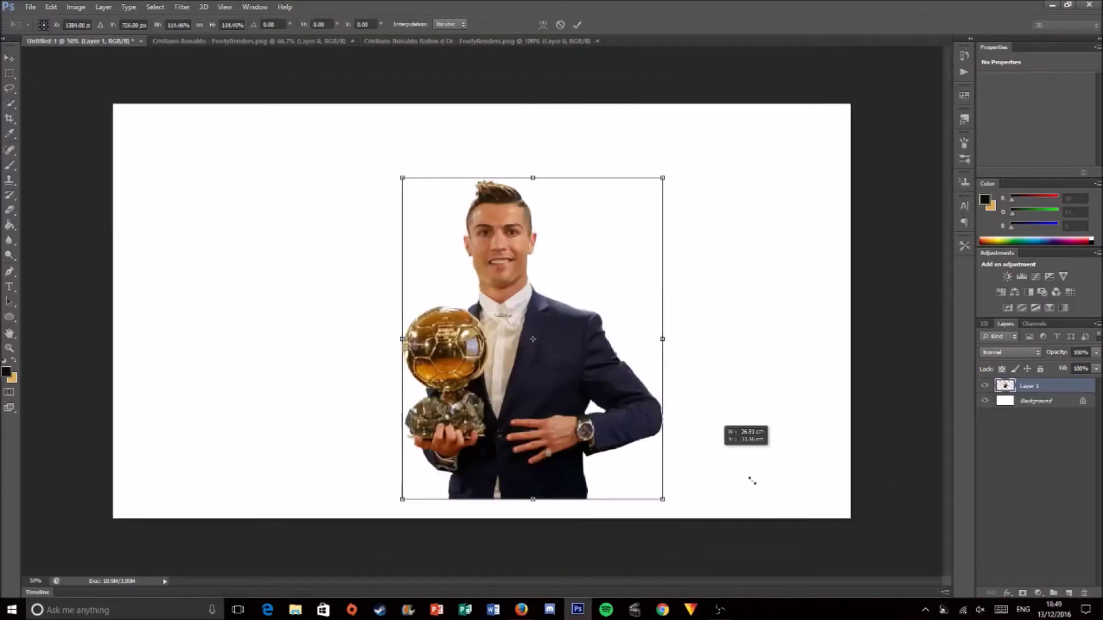
- Scale and position the trophy Ronaldo and pointing Ronaldo renders side by side
drag(752, 481, 678, 546)
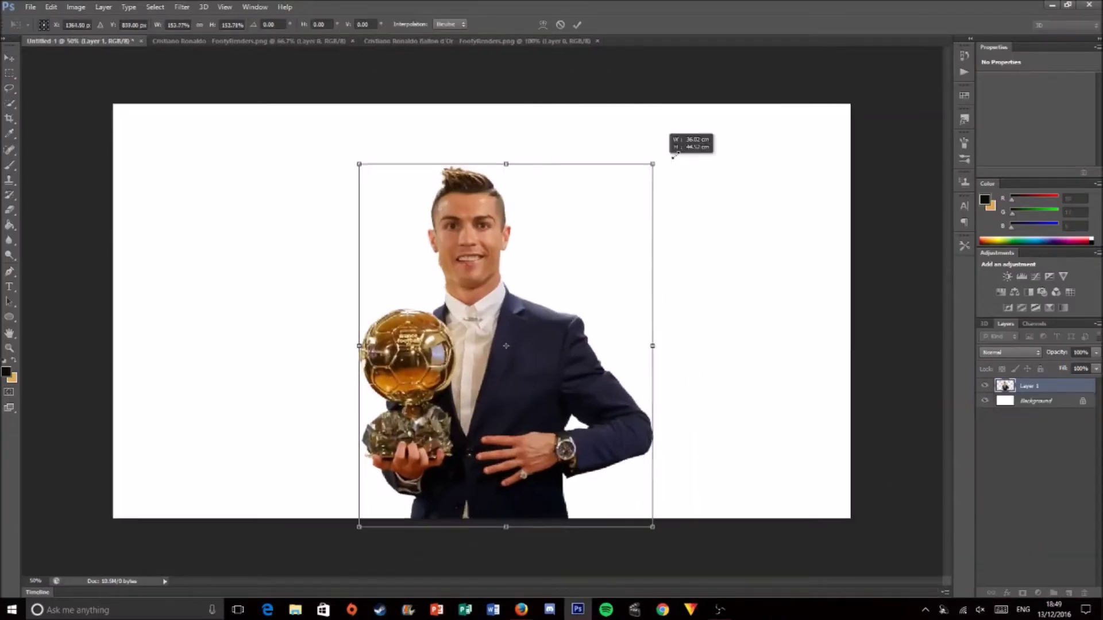
drag(598, 207, 480, 257)
key(ctrl+shift+Tab)
key(Return)
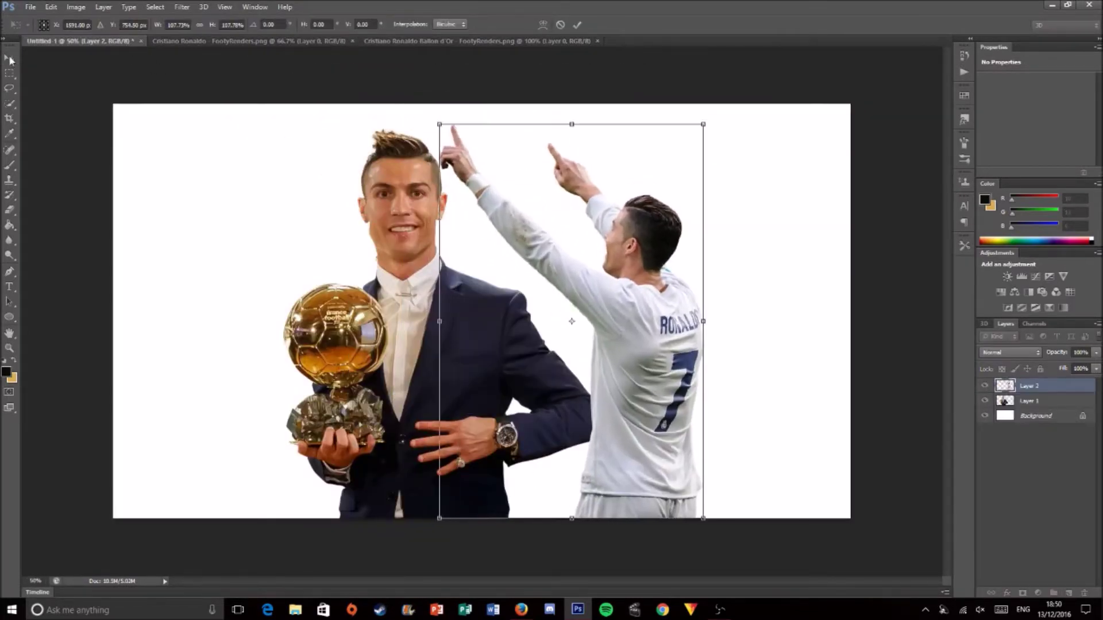
key(Return)
mouse_move(477, 287)
mouse_down()
mouse_move(665, 295)
mouse_move(424, 246)
mouse_up()
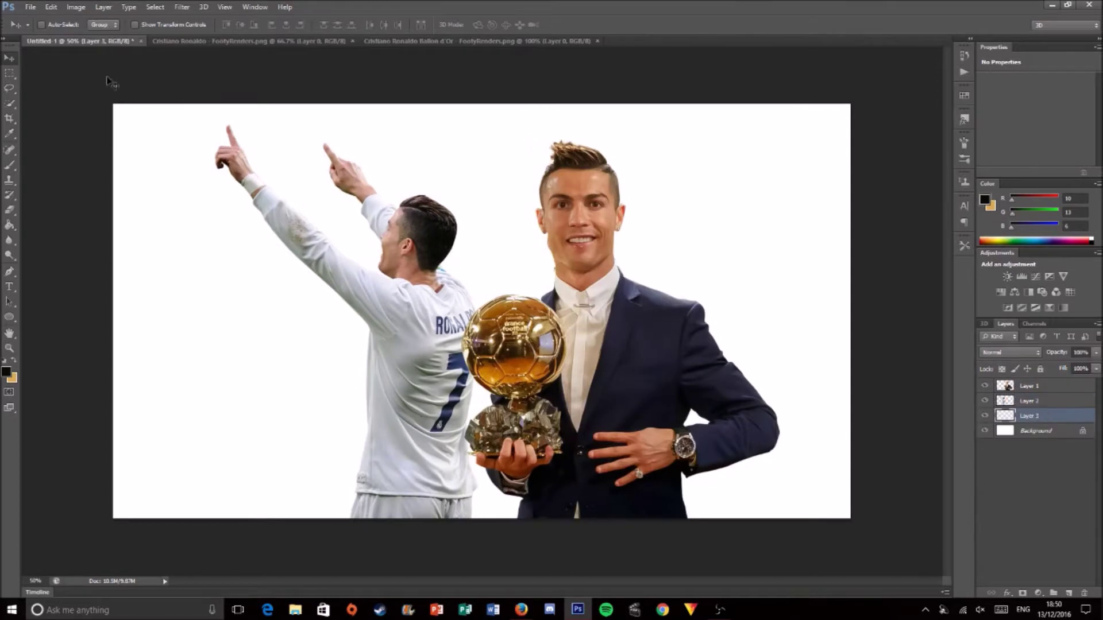
- Fill the bottom layer, Layer 3, with pure black
click(172, 345)
click(6, 372)
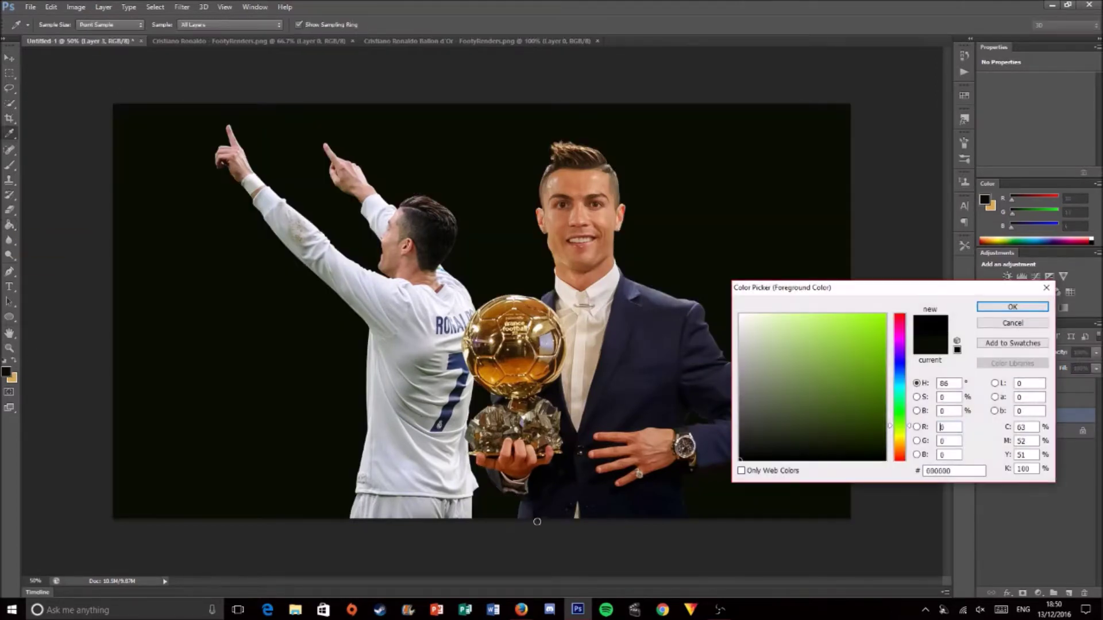
click(1022, 308)
click(11, 58)
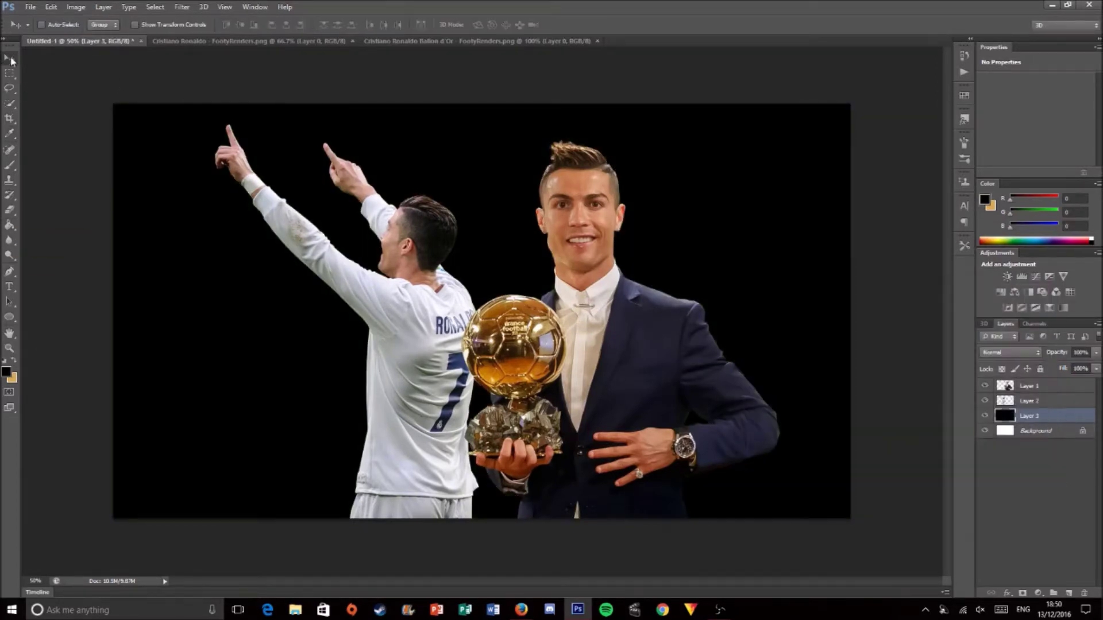
click(184, 7)
- Apply Topaz Adjust 5's HDR Collection Heavy Pop Grunge look to the trophy Ronaldo
click(207, 187)
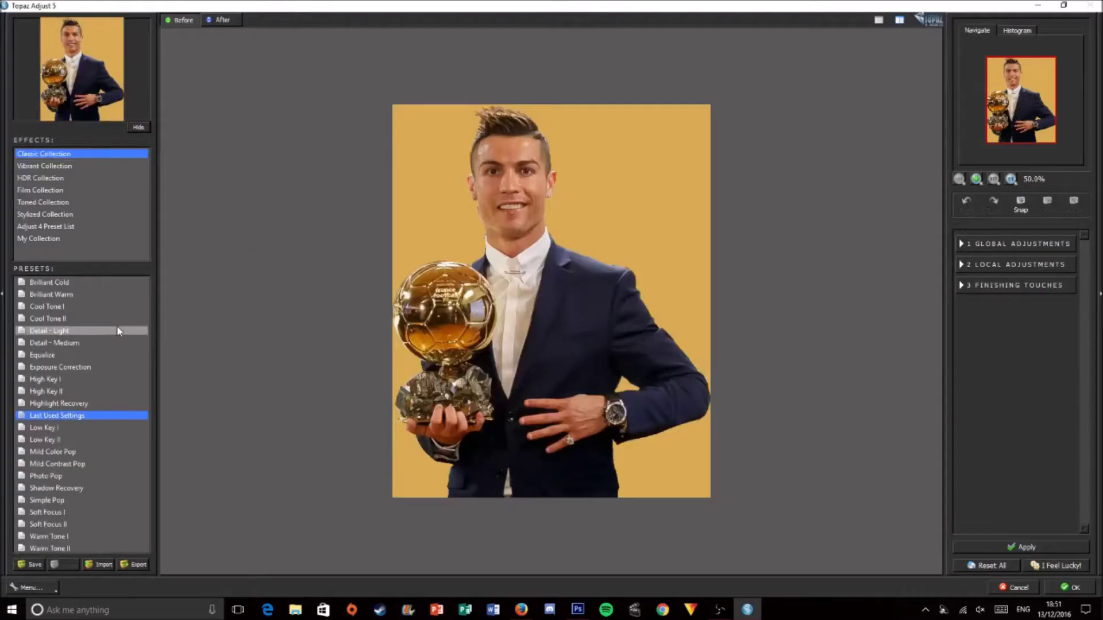
click(40, 178)
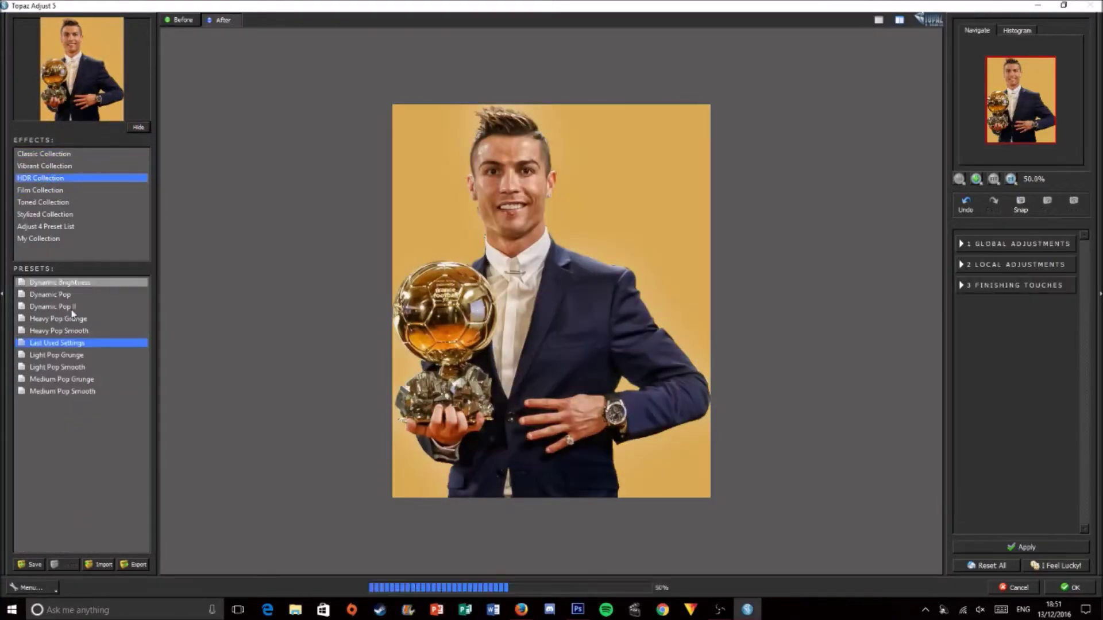
click(57, 319)
click(1072, 588)
- Run Topaz DeNoise 5 on both cut-outs, using RAW - lightest for the pointing Ronaldo
click(183, 7)
click(167, 212)
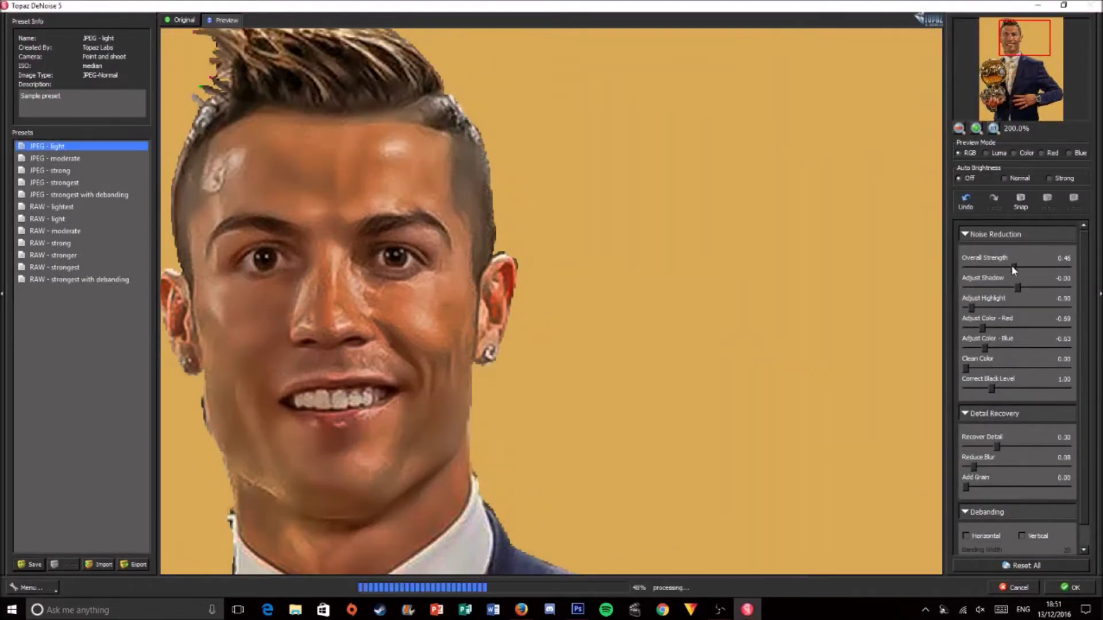
click(1071, 587)
click(1034, 400)
click(181, 7)
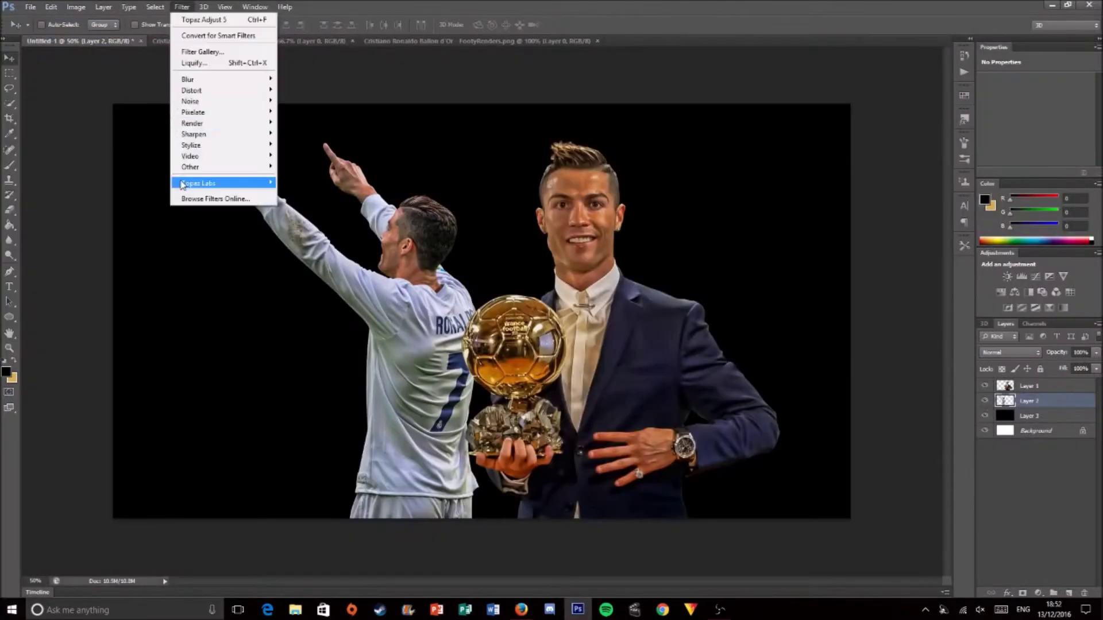
mouse_move(199, 183)
click(167, 212)
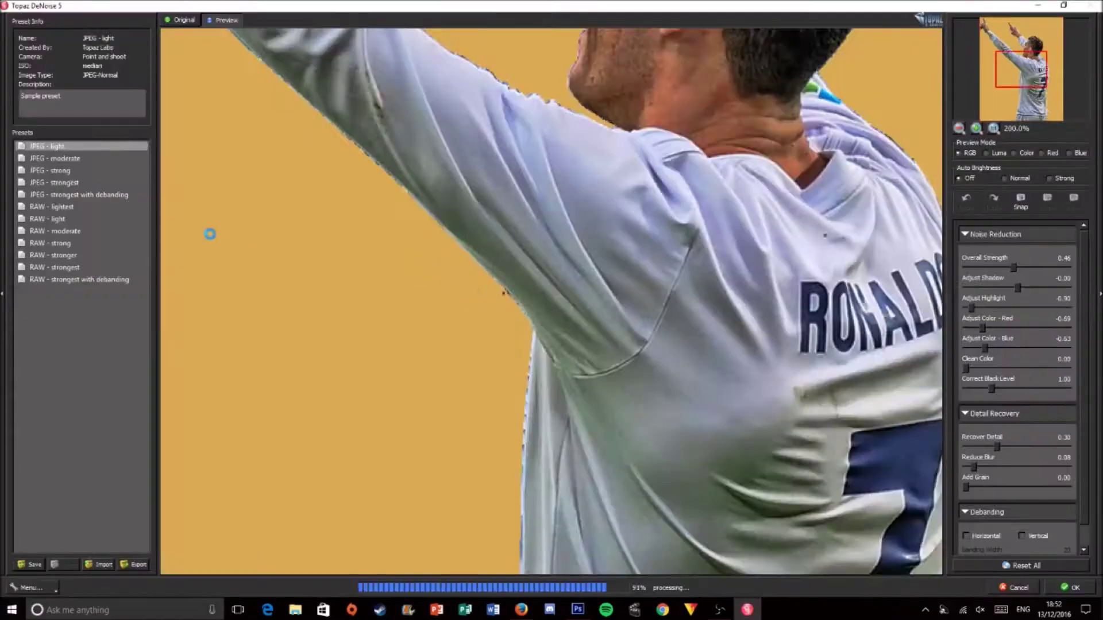
click(103, 207)
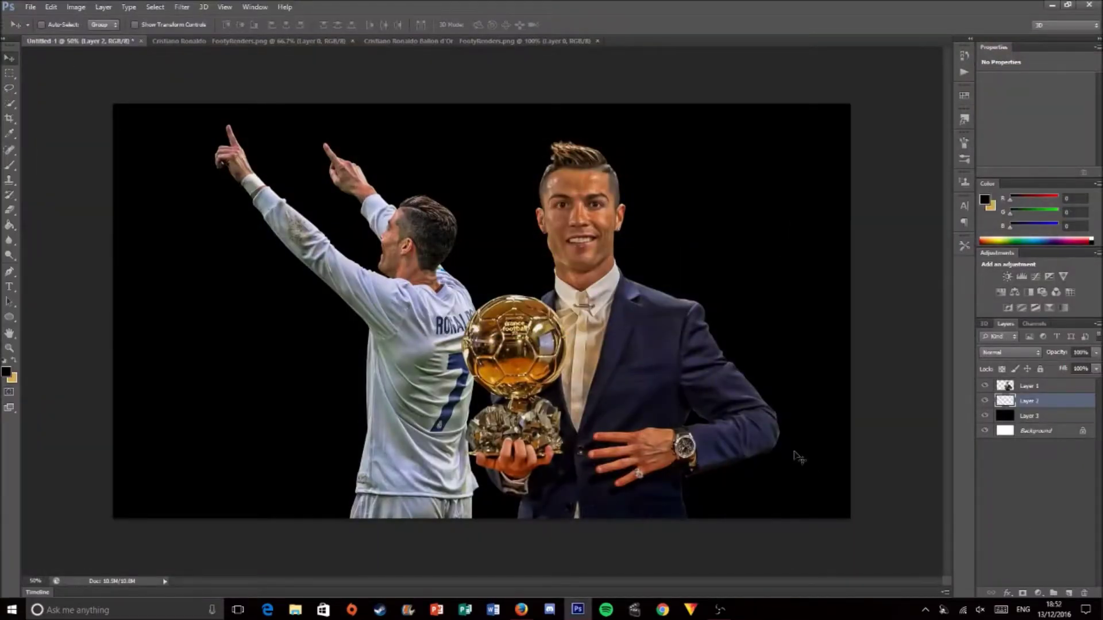
drag(1091, 366, 1050, 371)
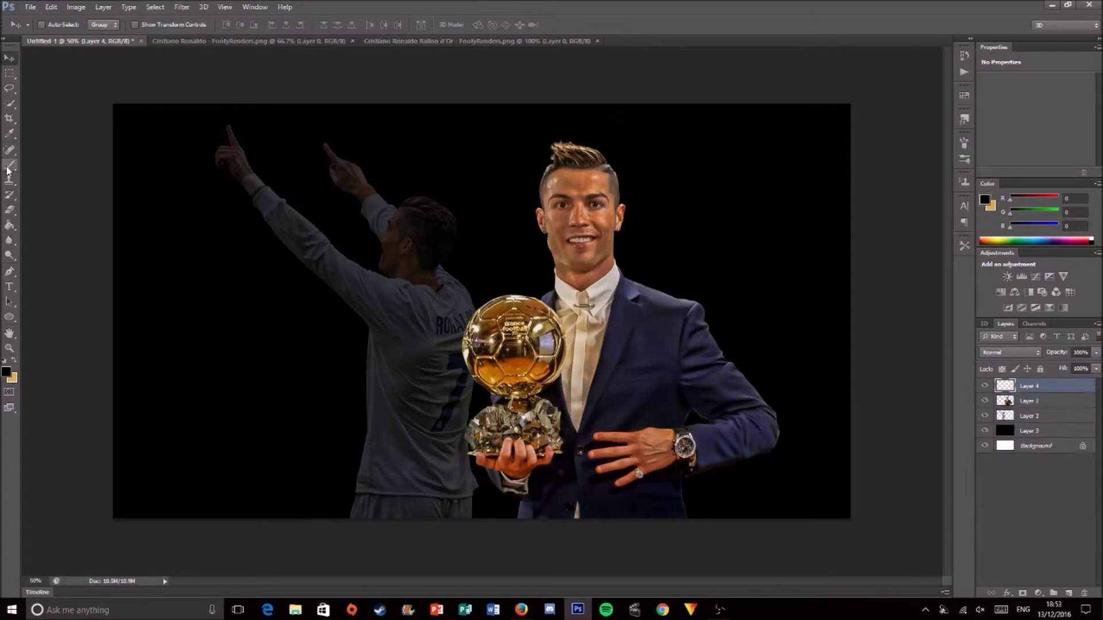
- Paint a huge soft white brush glow into the canvas's top-left corner on a new layer
key(i)
click(6, 372)
key(Return)
key(b)
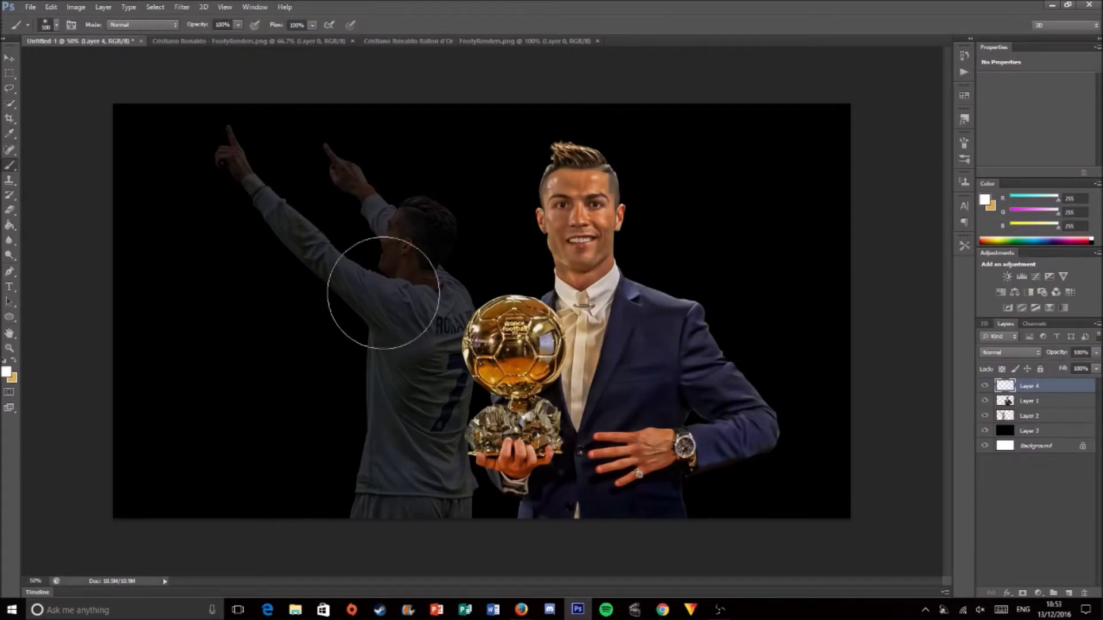
key(bracketright)
key(bracketright)
key(bracketright)
click(126, 113)
key(ctrl+z)
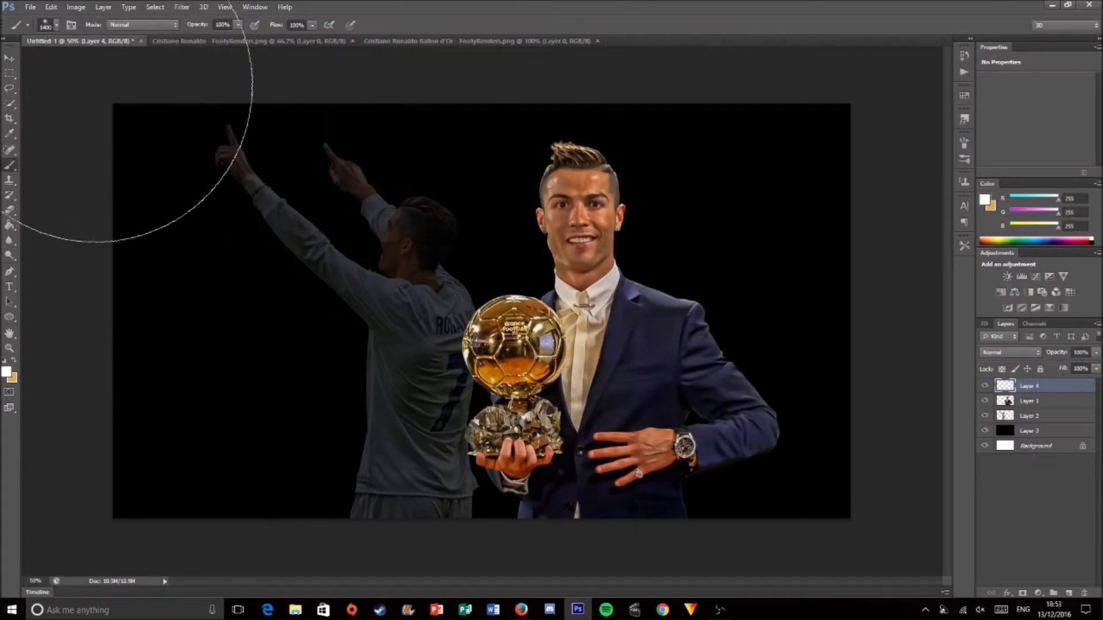
key(bracketright)
key(bracketright)
key(bracketright)
click(3, 20)
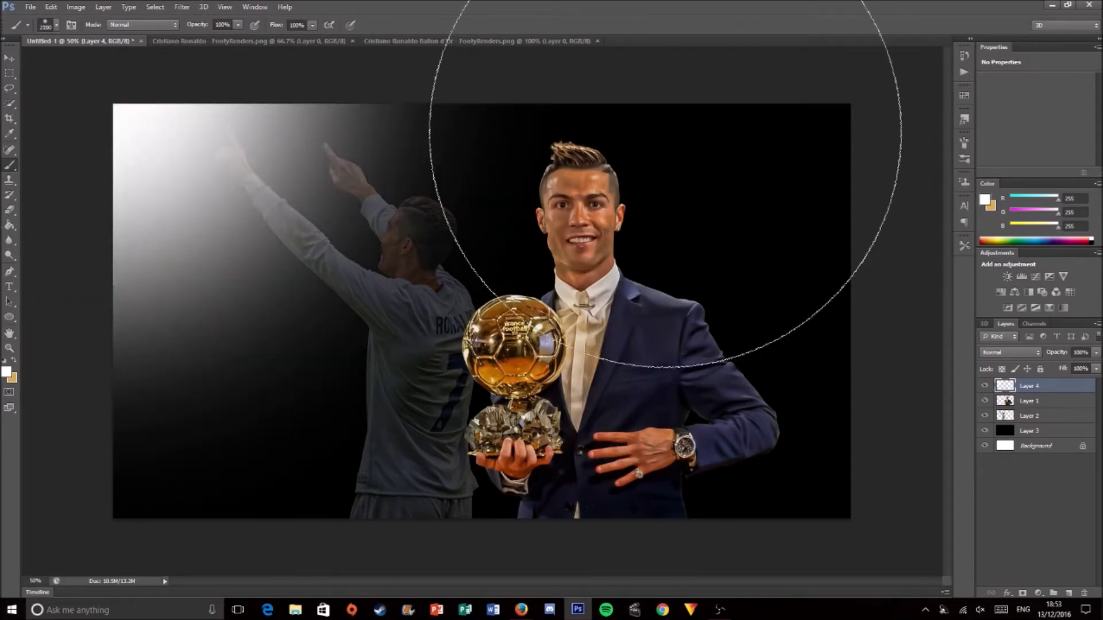
click(521, 610)
- Search Google Images for 'particle stock' and return to the Photoshop composite
text(particle stock)
key(Return)
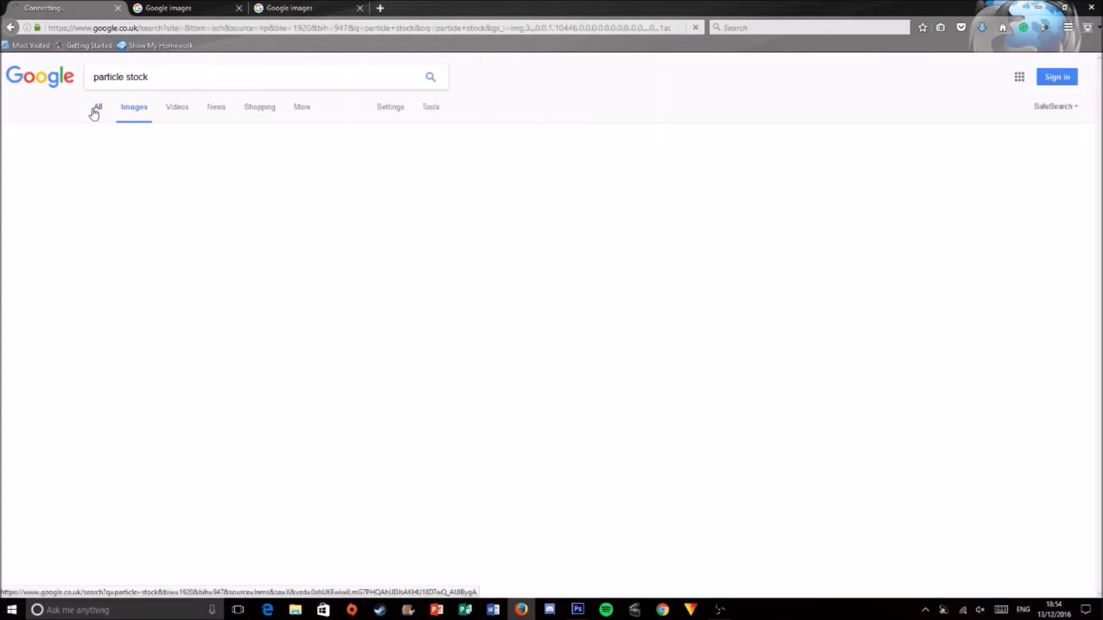
text(parti)
text(cle stc)
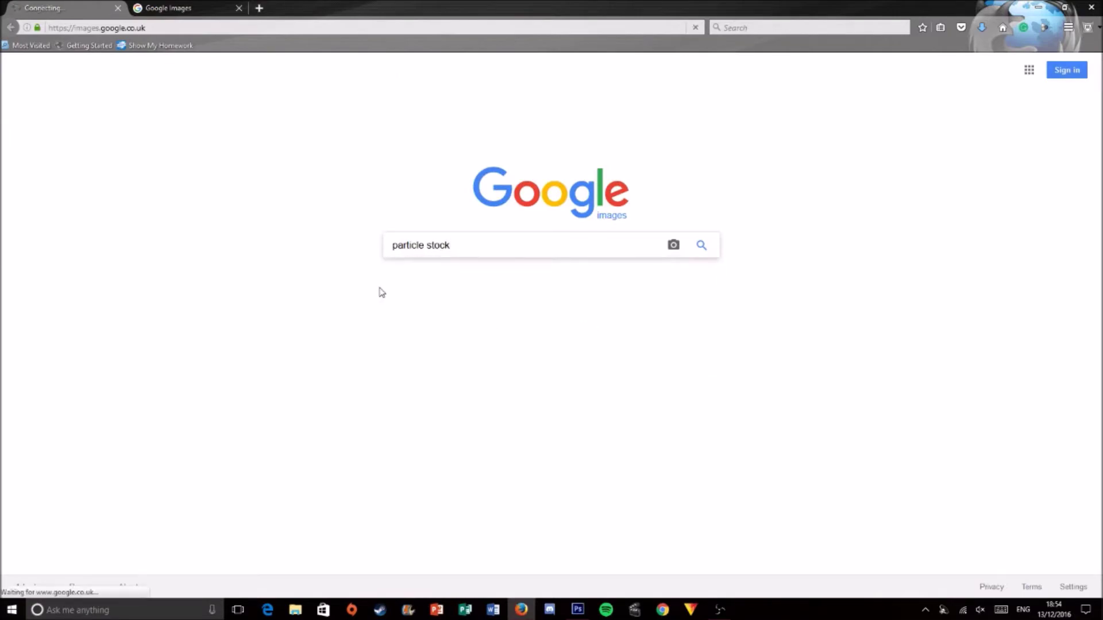
click(578, 610)
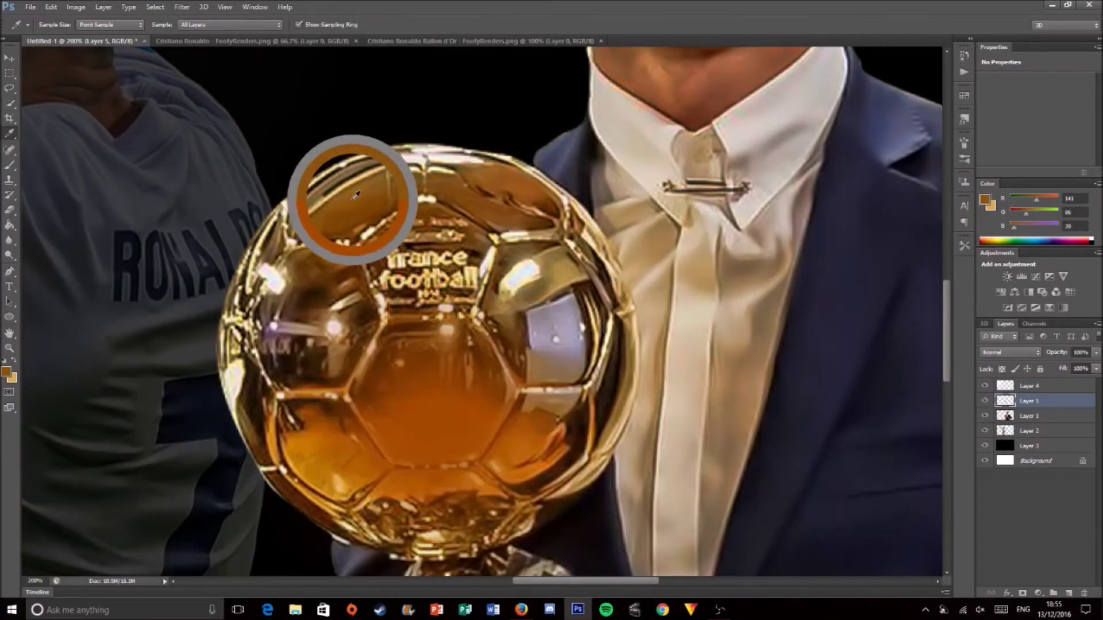
- Paint a soft golden glow around the trophy ball using a colour sampled from it
click(357, 201)
alt+click(554, 291)
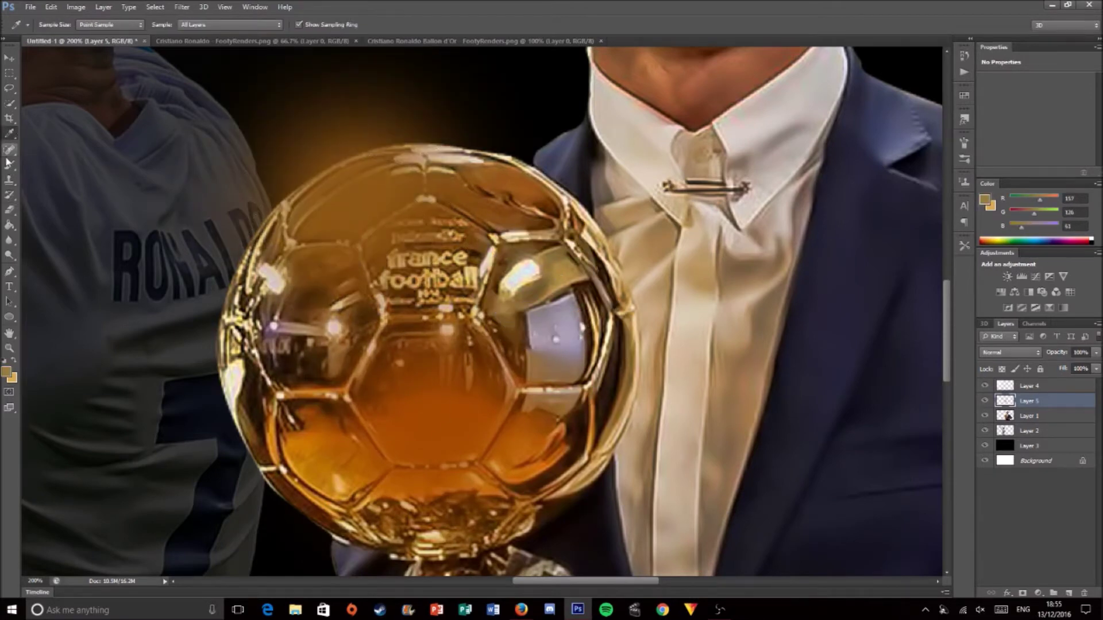
drag(575, 219, 494, 344)
alt+click(251, 390)
key(ctrl+minus)
key(ctrl+minus)
key(ctrl+minus)
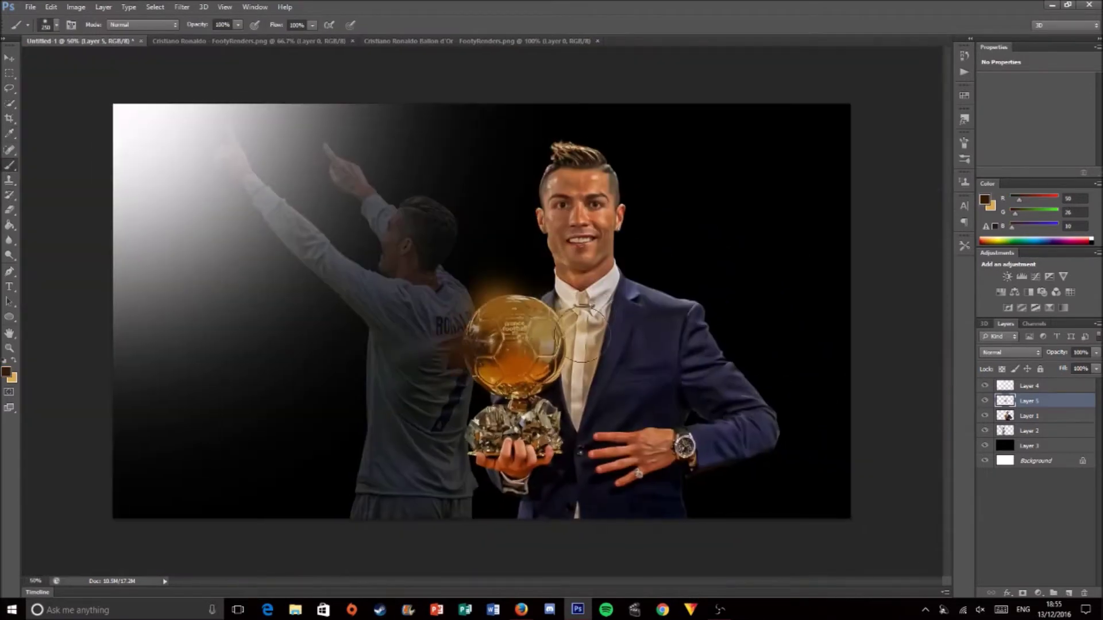
click(983, 401)
key(ctrl+plus)
key(ctrl+plus)
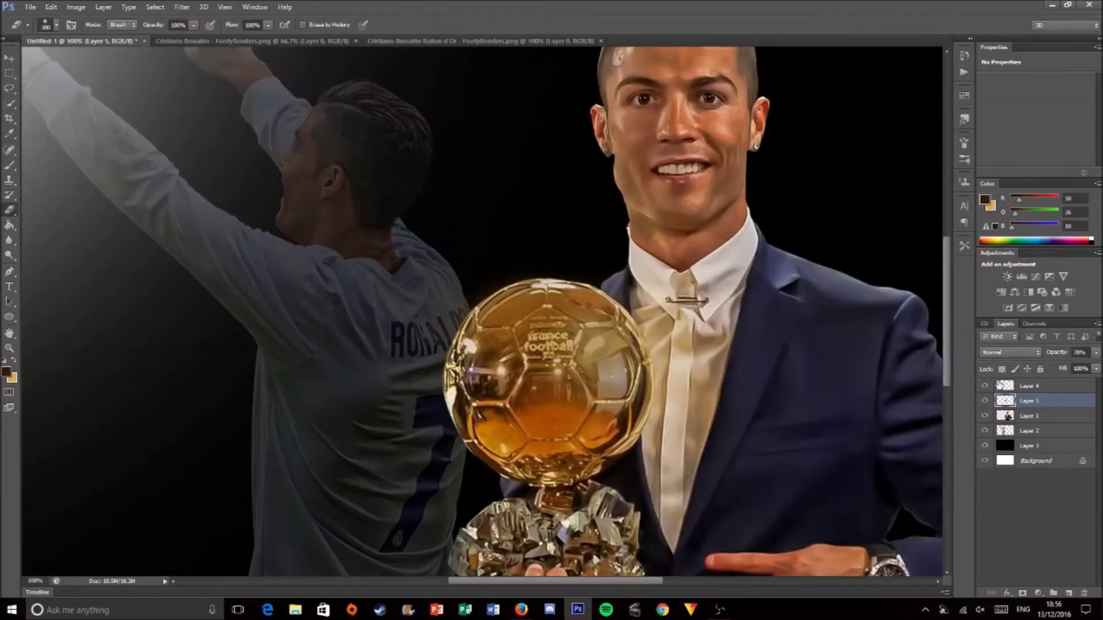
key(ctrl+minus)
key(ctrl+minus)
key(ctrl+plus)
key(ctrl+plus)
key(ctrl+plus)
- On a new layer, paint a large soft white glow behind the ball and lower its opacity
key(ctrl+shift+alt+n)
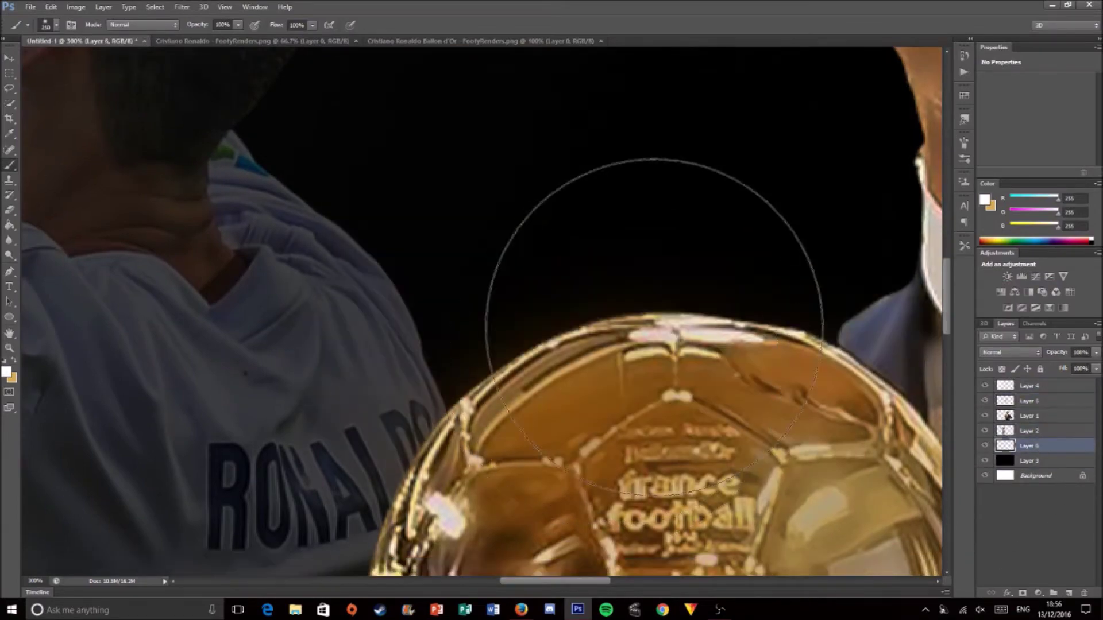
click(652, 325)
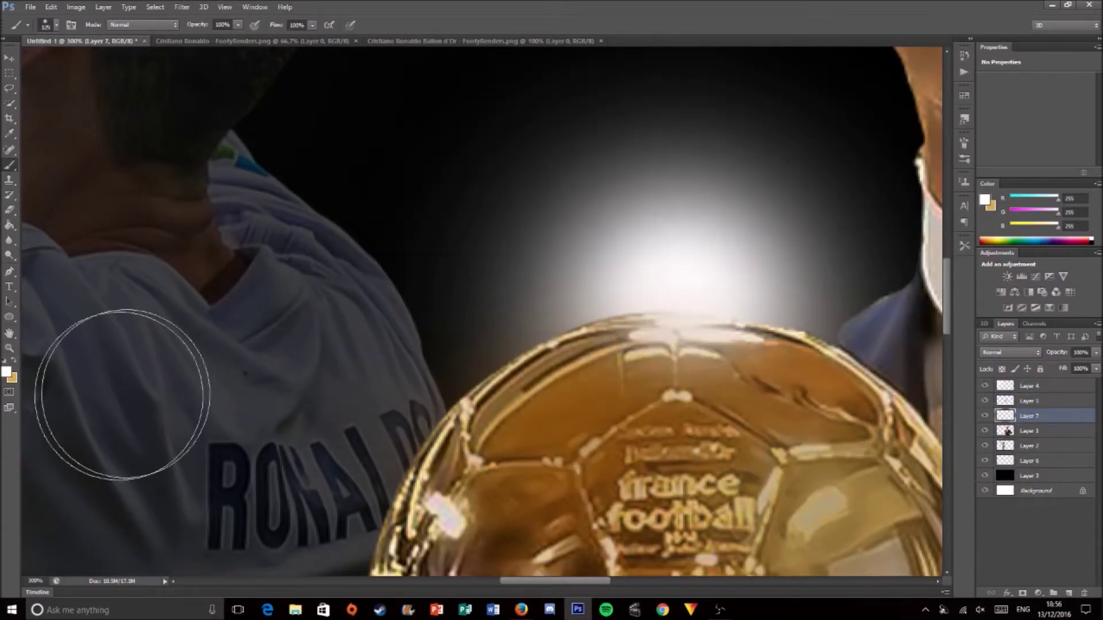
scroll(497, 384, down, 3)
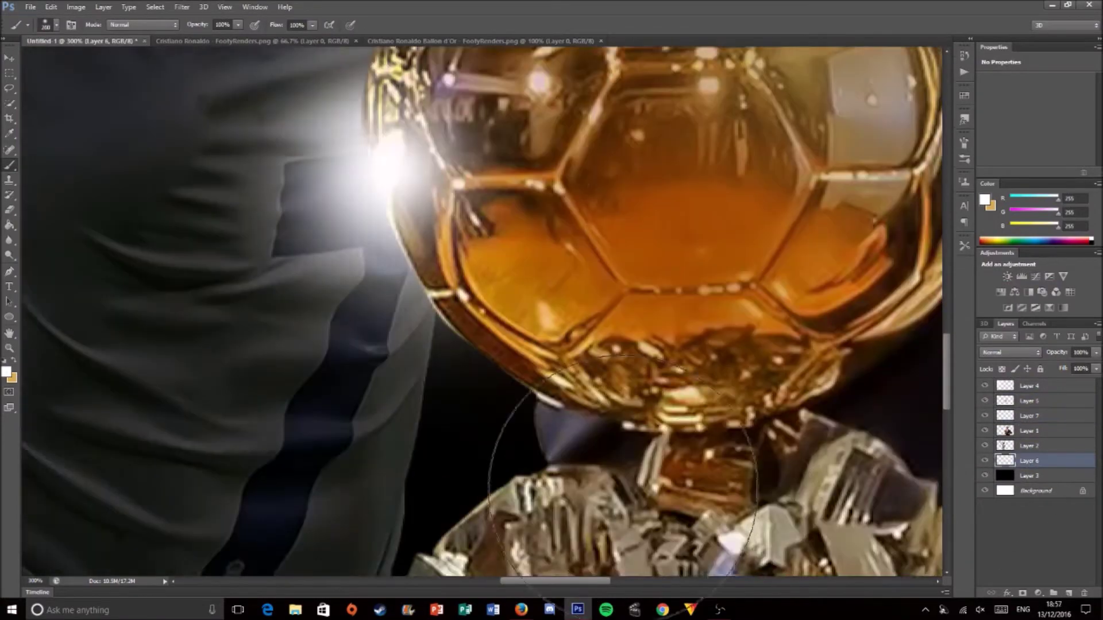
scroll(449, 396, down, 5)
key(bracketright)
key(bracketright)
click(1031, 416)
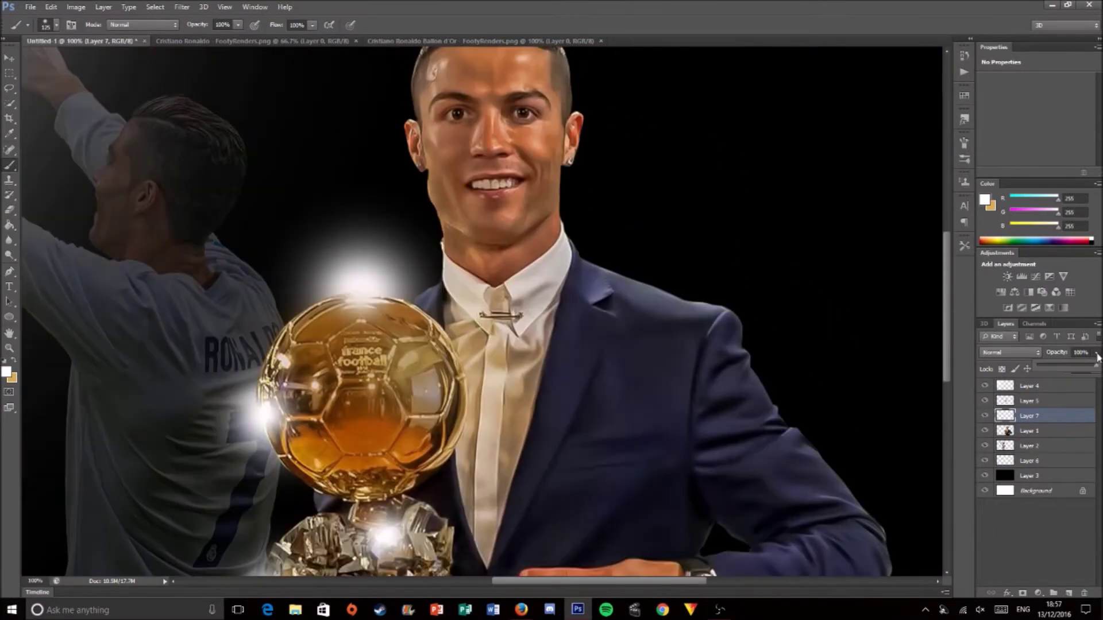
drag(1092, 367, 1059, 370)
- Move Gradient Map 1 below Layer 1 to tint the faded figure golden
scroll(1016, 425, down, 5)
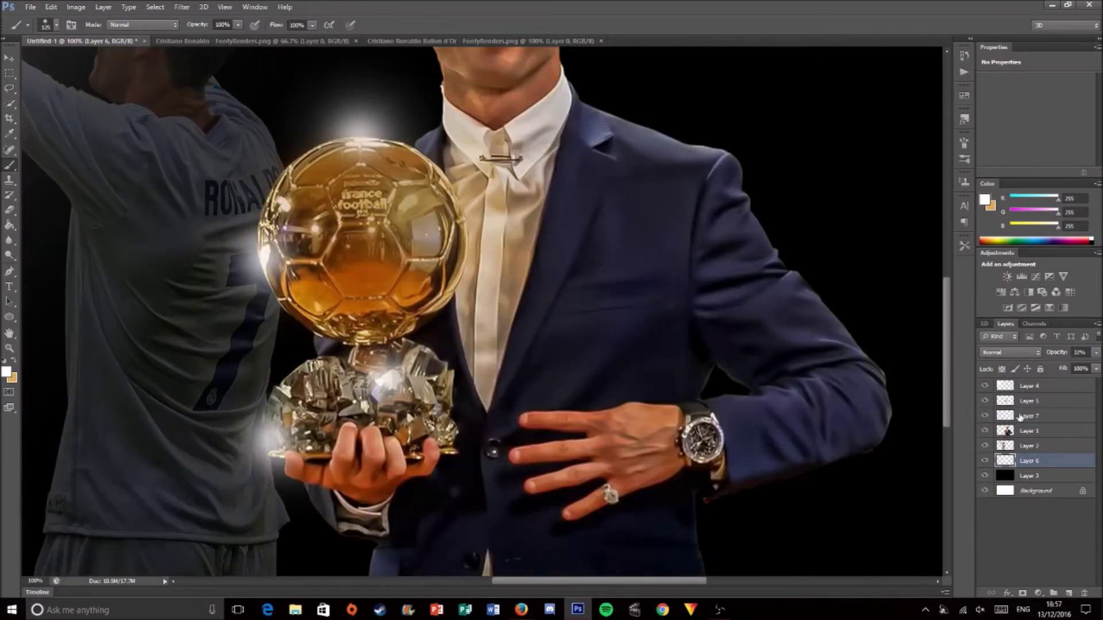
scroll(125, 423, up, 5)
scroll(322, 173, down, 2)
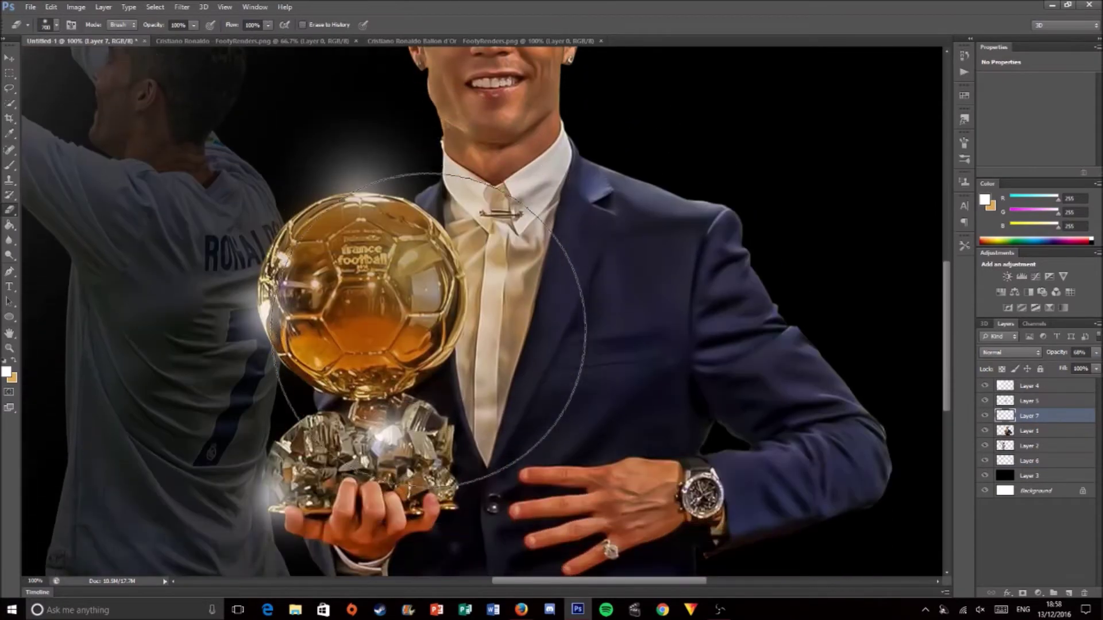
scroll(368, 155, up, 2)
scroll(209, 370, down, 5)
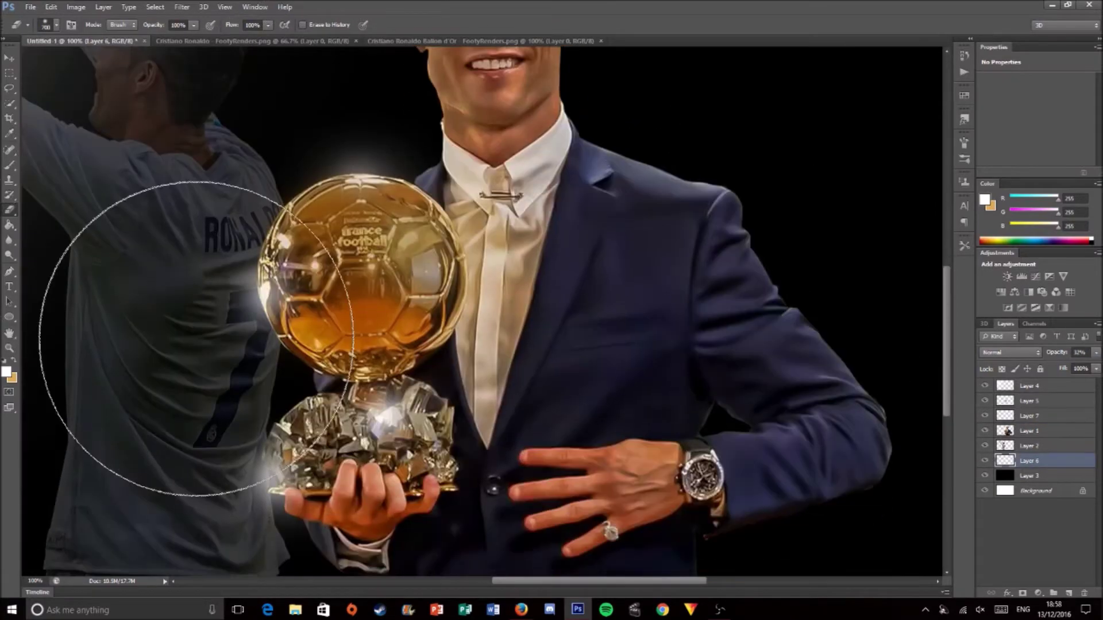
scroll(333, 352, down, 3)
scroll(333, 352, up, 2)
scroll(451, 511, down, 3)
scroll(451, 512, up, 2)
click(1012, 432)
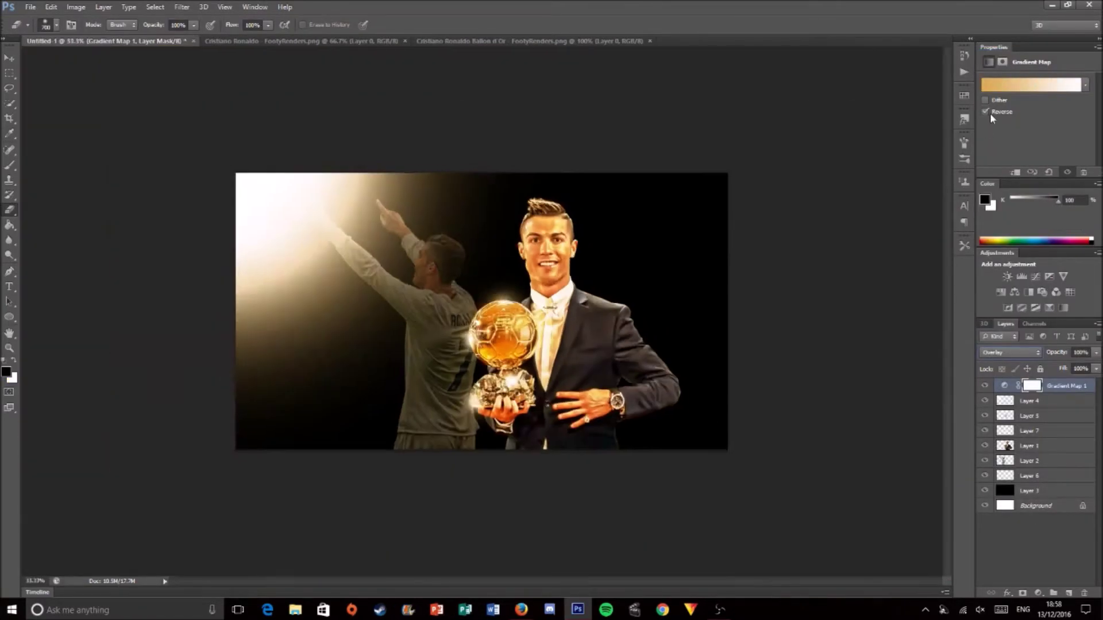
key(ctrl+plus)
drag(1062, 385, 986, 451)
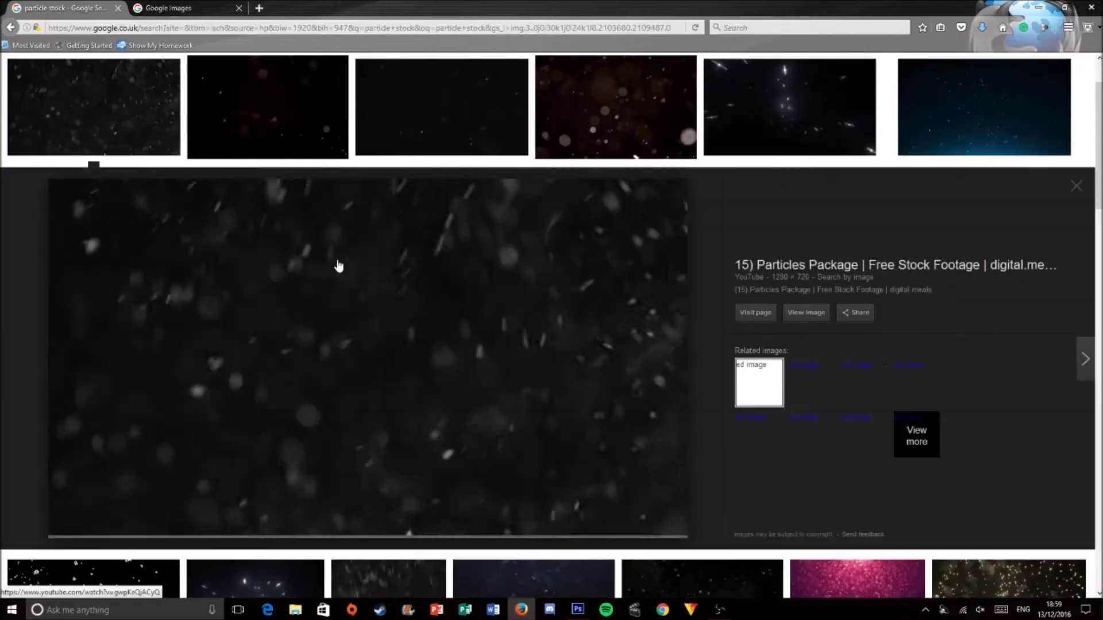
- Copy the brown bokeh particle image from Google Images, paste it and enlarge it
right_click(265, 292)
click(315, 421)
click(460, 104)
click(564, 98)
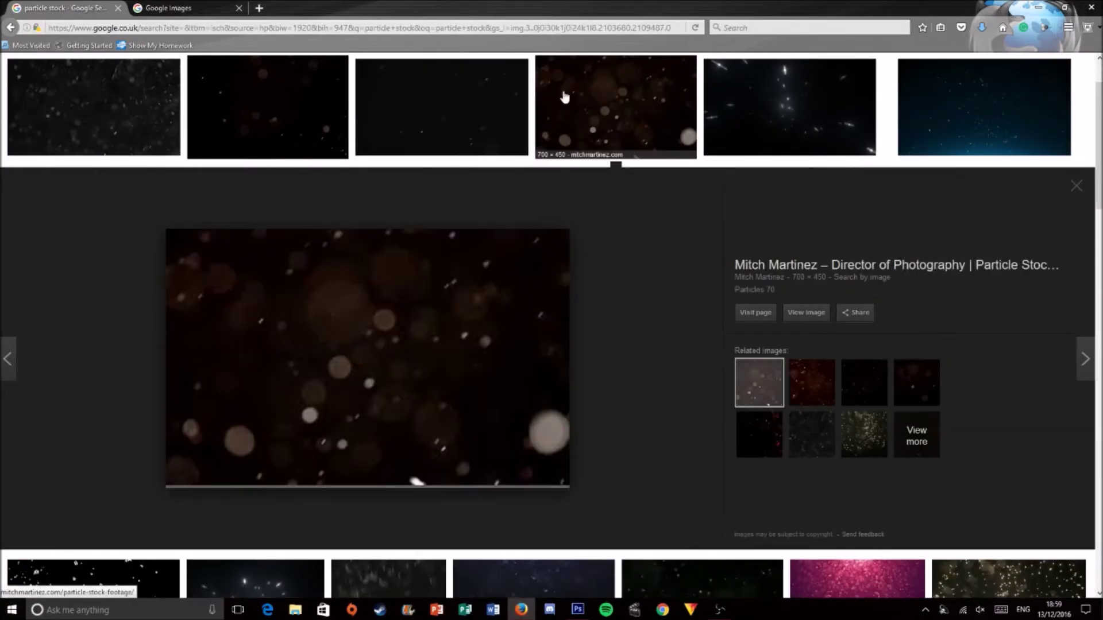
click(267, 104)
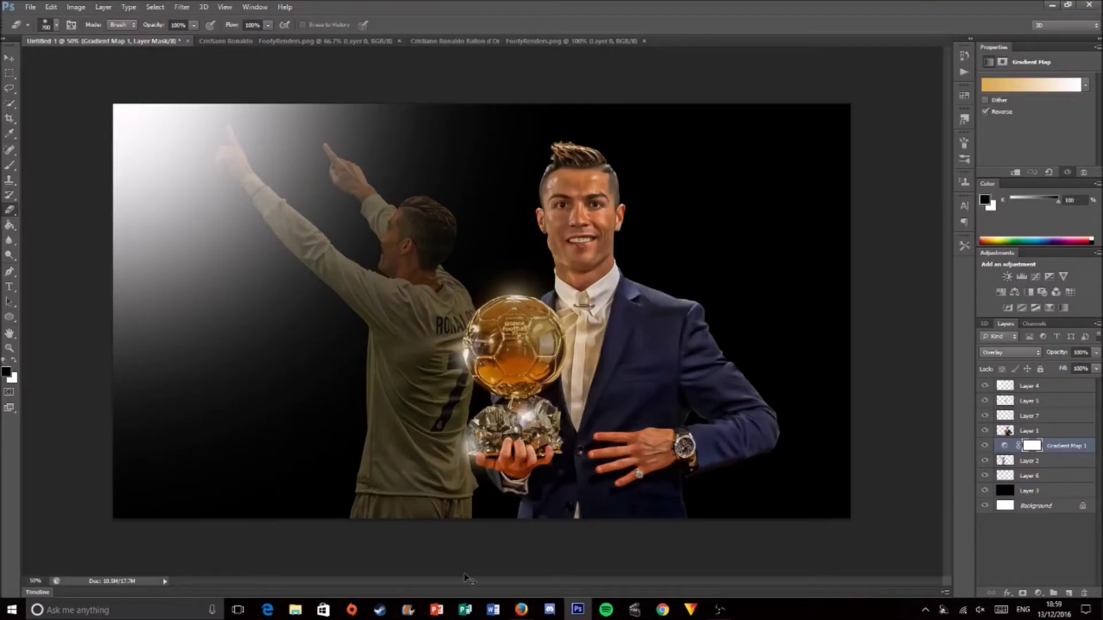
key(ctrl+v)
key(ctrl+t)
drag(301, 209, 84, 88)
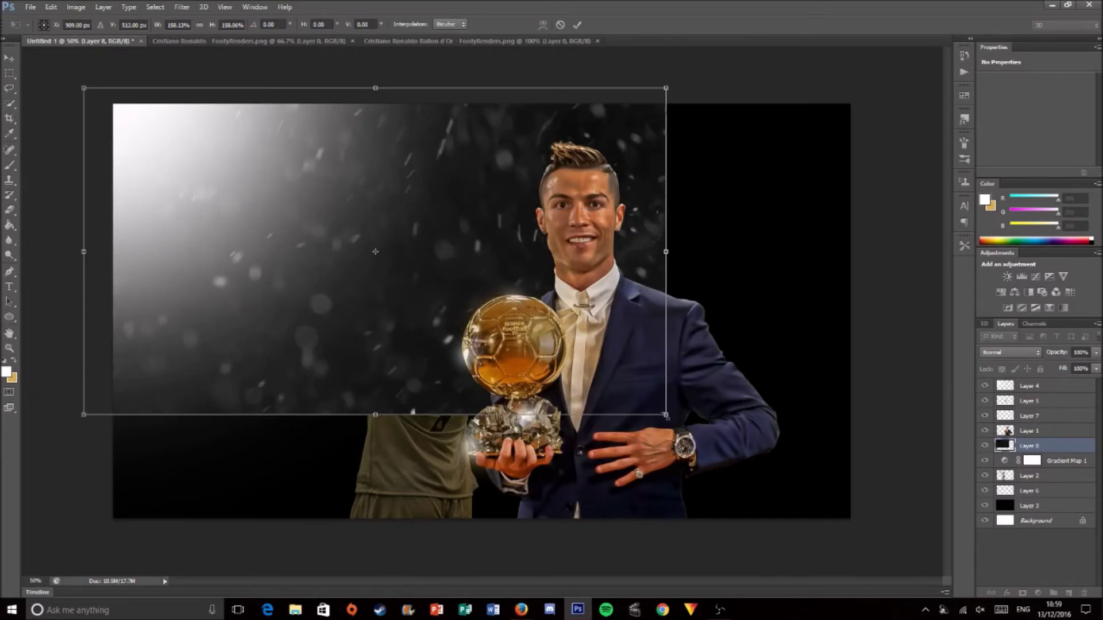
- Rotate and scale the particle layer so it sweeps across the canvas
drag(572, 336, 652, 524)
key(shift+alt+o)
key(Return)
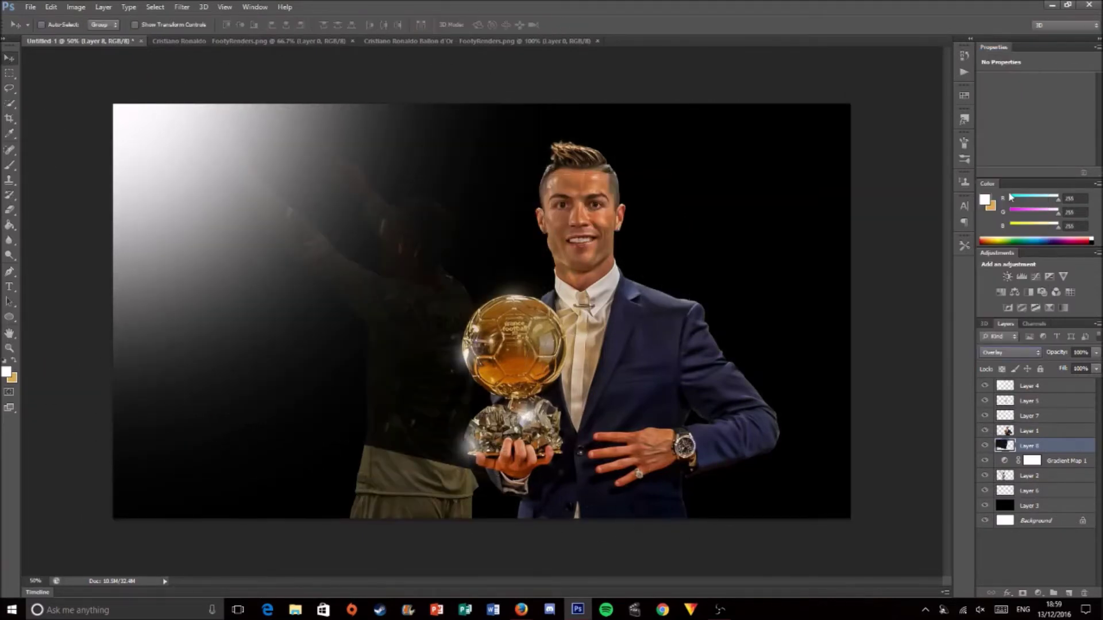
key(ctrl+t)
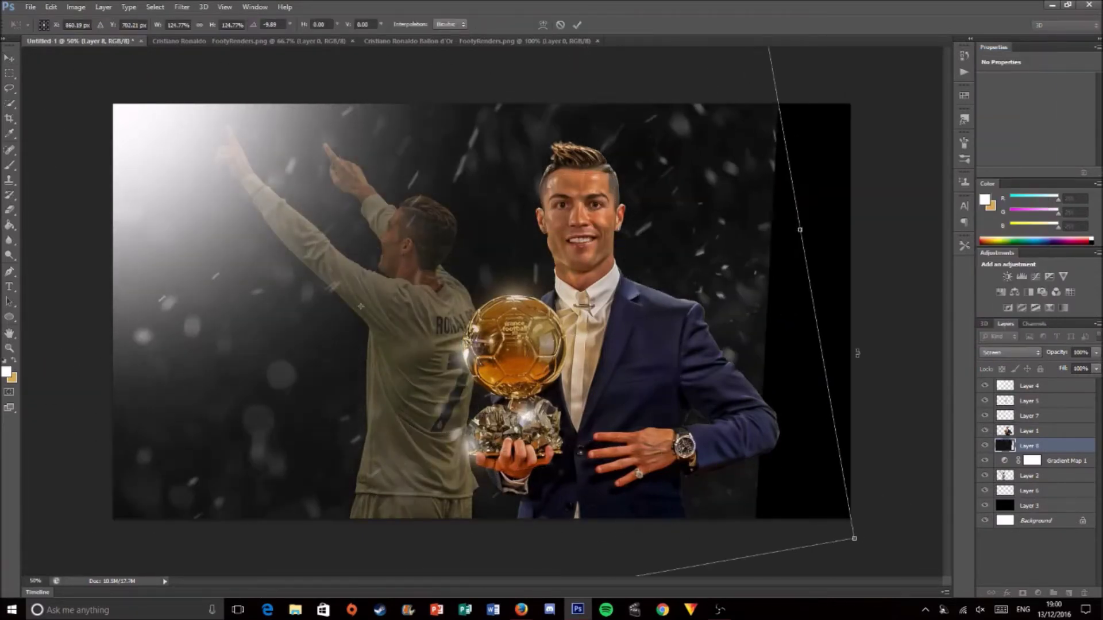
drag(879, 323, 738, 309)
key(Return)
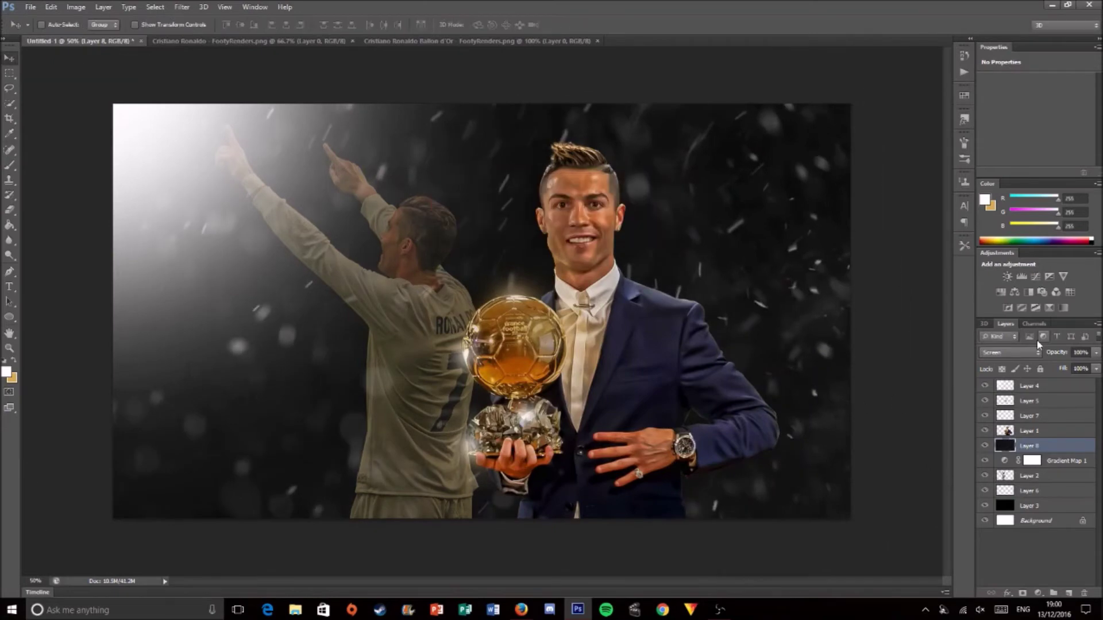
- Dim the particle layer's opacity and begin scaling the pasted particle border to fill the canvas
drag(1087, 365, 1066, 367)
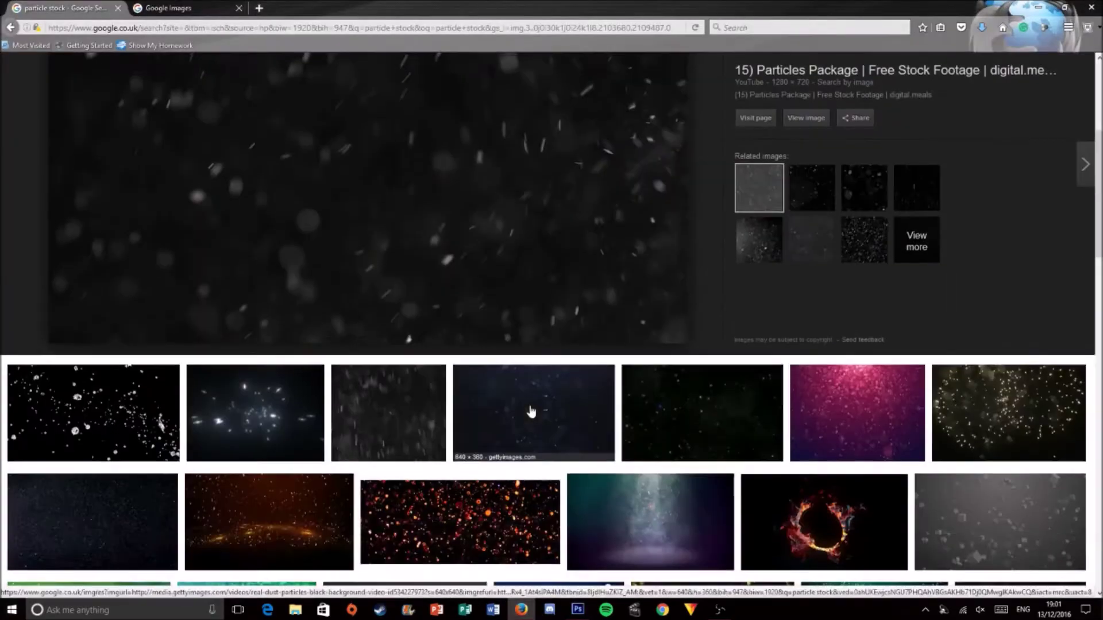
scroll(529, 386, down, 5)
scroll(529, 397, down, 2)
scroll(531, 410, up, 1)
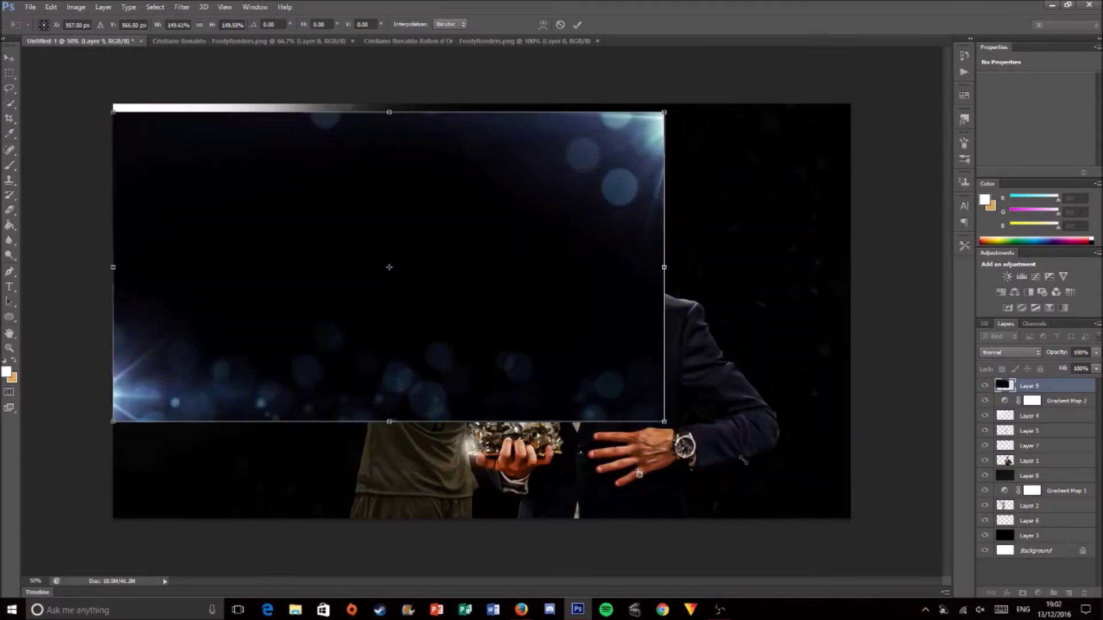
drag(664, 422, 851, 518)
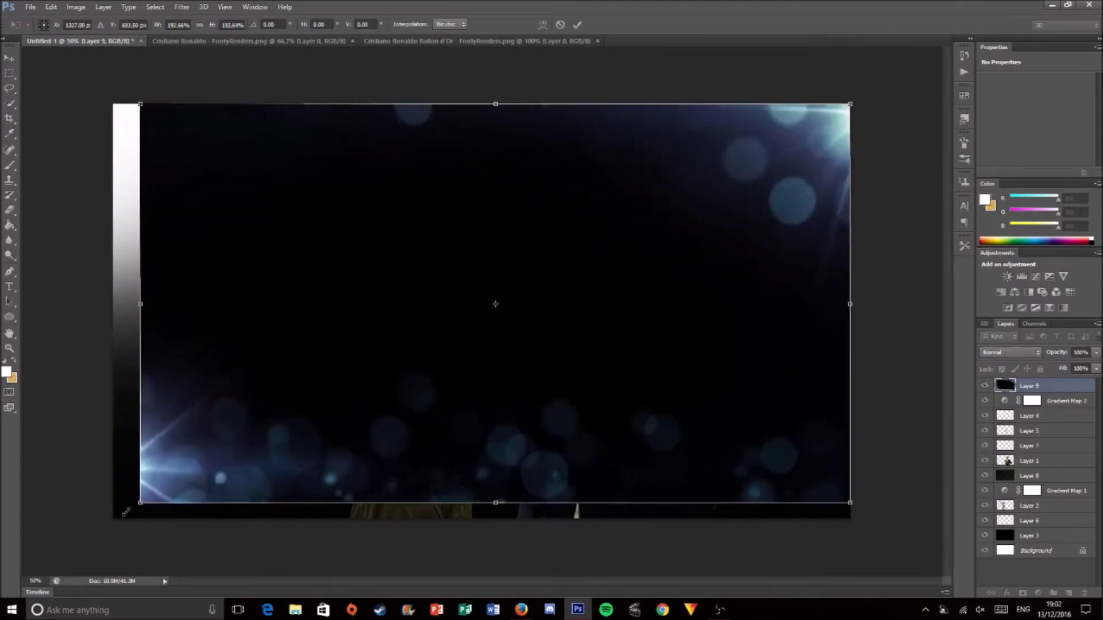
- Commit the border's size and blend it in Screen mode at 29% opacity
key(Return)
click(1010, 352)
click(989, 195)
click(1010, 352)
click(988, 148)
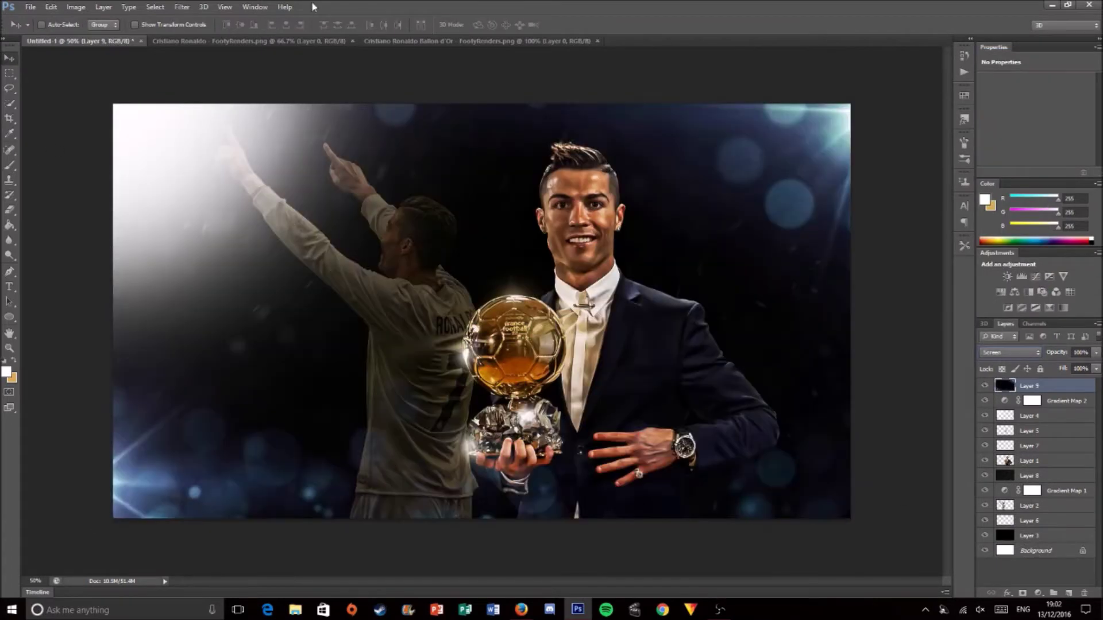
drag(1096, 352, 1055, 368)
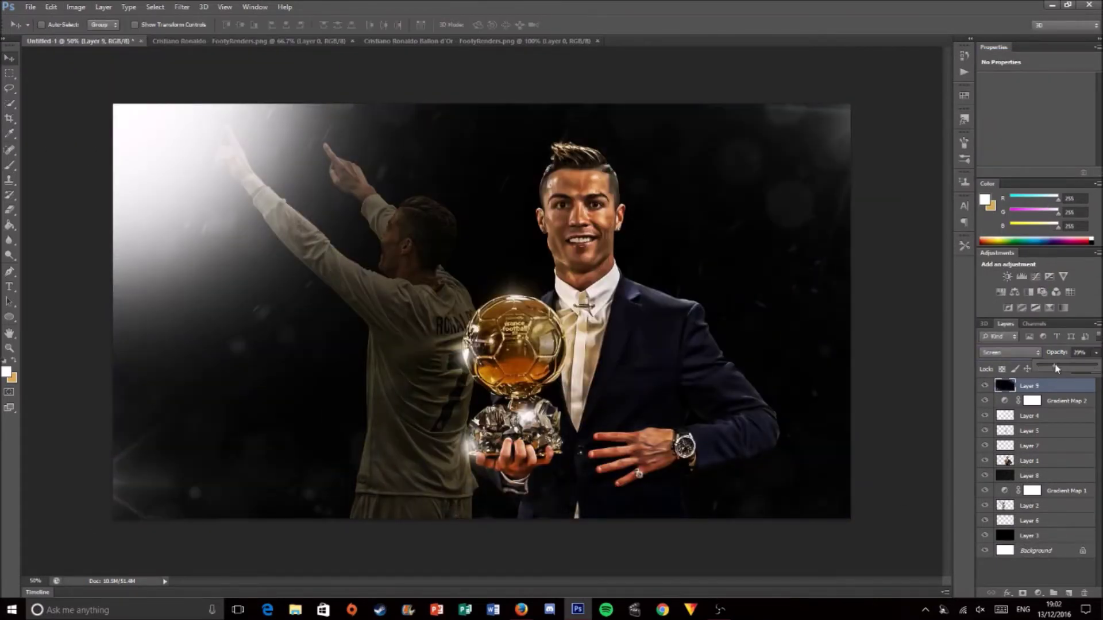
- Set up a smoke brush with Shape Dynamics jitter at size 2000 and start smoke on a new layer
click(9, 165)
right_click(560, 324)
scroll(718, 488, down, 2)
key(F5)
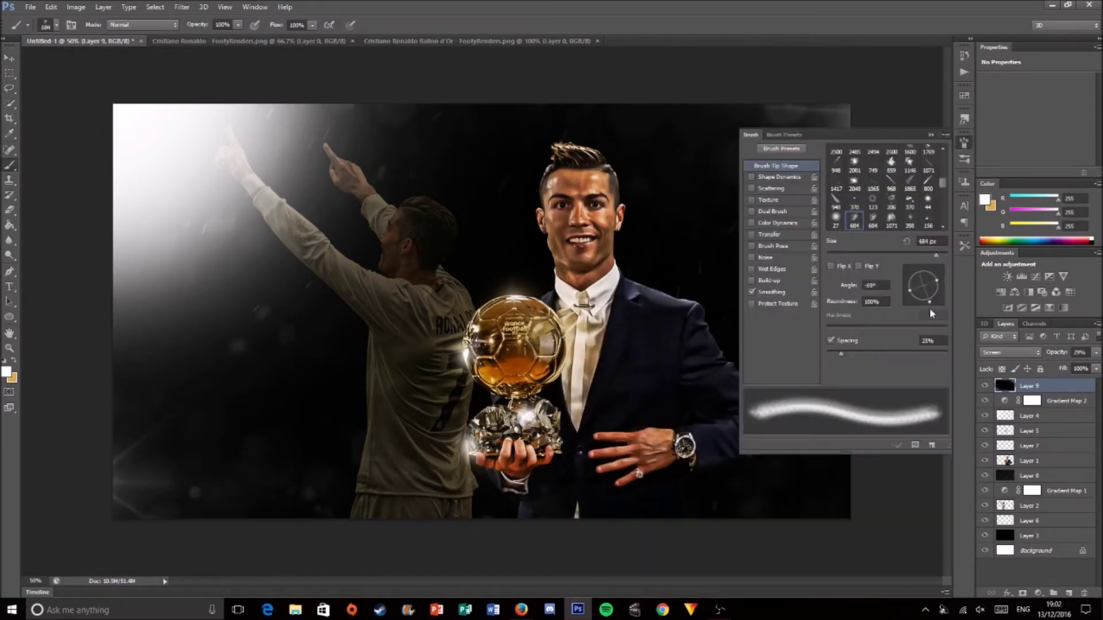
click(770, 178)
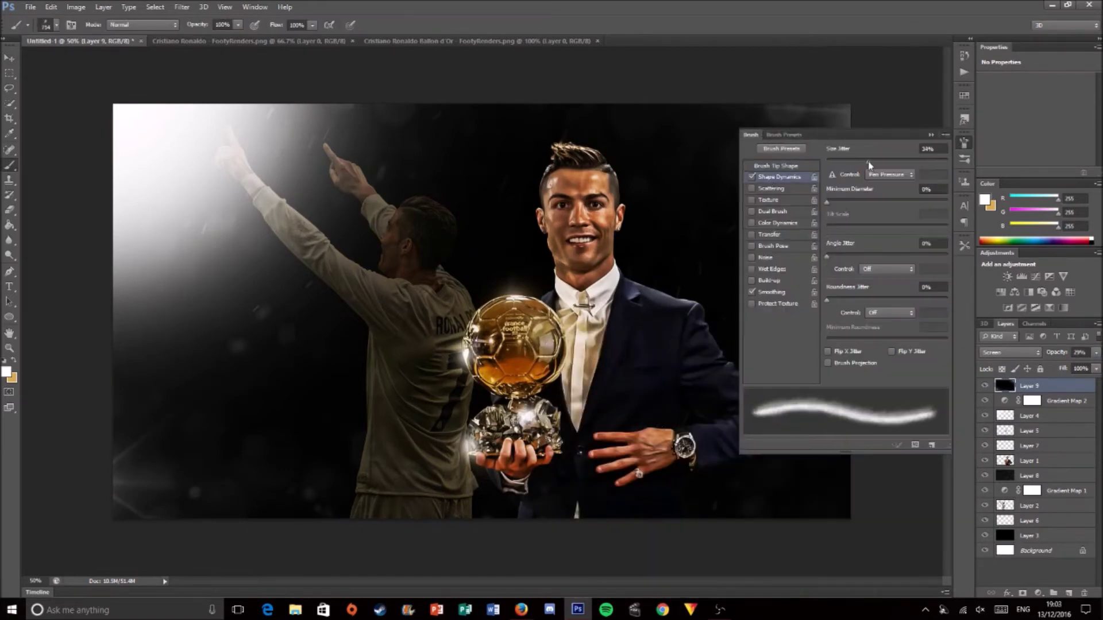
key(F5)
key(bracketright)
key(bracketright)
key(bracketright)
click(1029, 476)
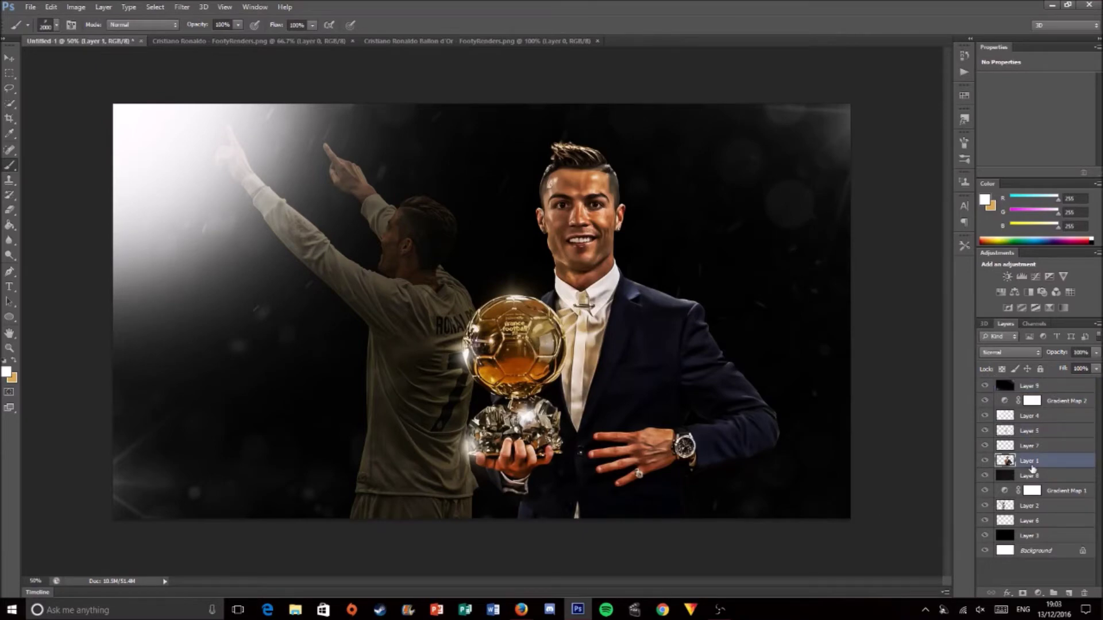
key(ctrl+shift+alt+n)
click(374, 431)
- Paint white and dark grey smoke along the bottom of the poster
click(702, 431)
click(230, 431)
click(7, 372)
click(741, 416)
click(1012, 307)
click(739, 419)
click(246, 431)
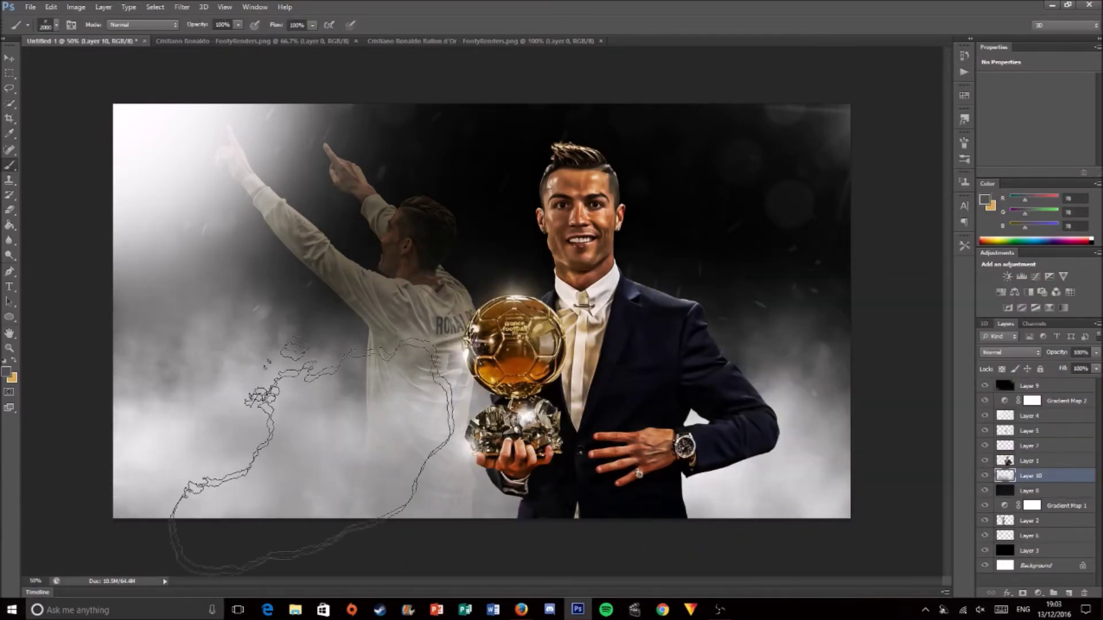
- Darken the bottom smoke with an even darker grey
click(985, 199)
click(741, 440)
click(1013, 306)
click(185, 466)
click(566, 455)
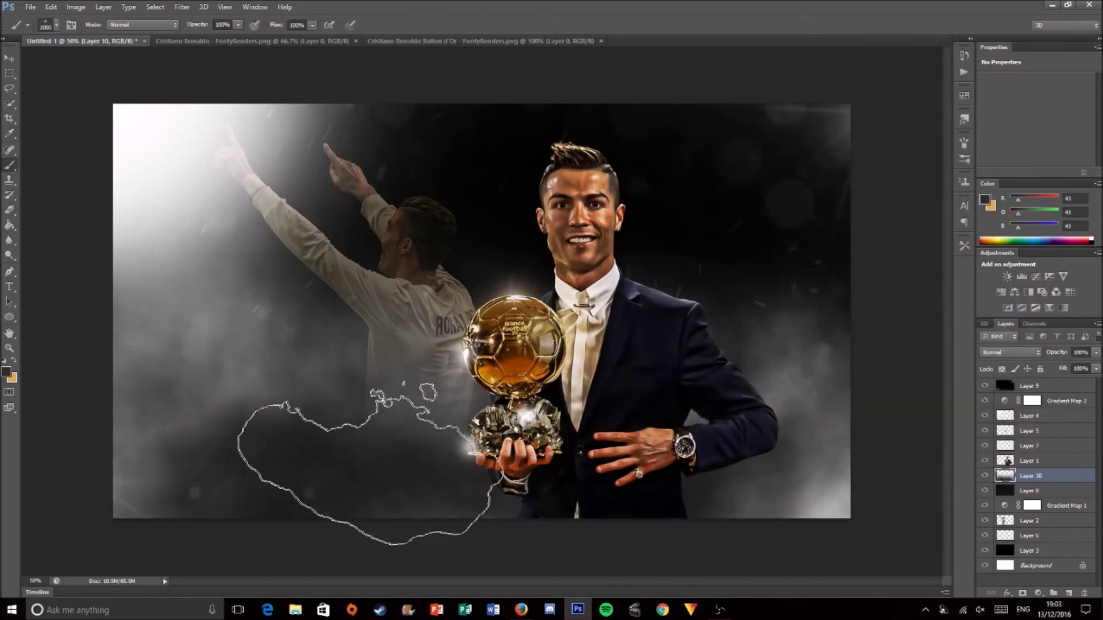
click(460, 448)
- On Layer 11, paint mid and light grey smoke around the trophy hand and lower body
key(ctrl+shift+alt+n)
click(581, 551)
click(985, 199)
click(740, 399)
click(1013, 306)
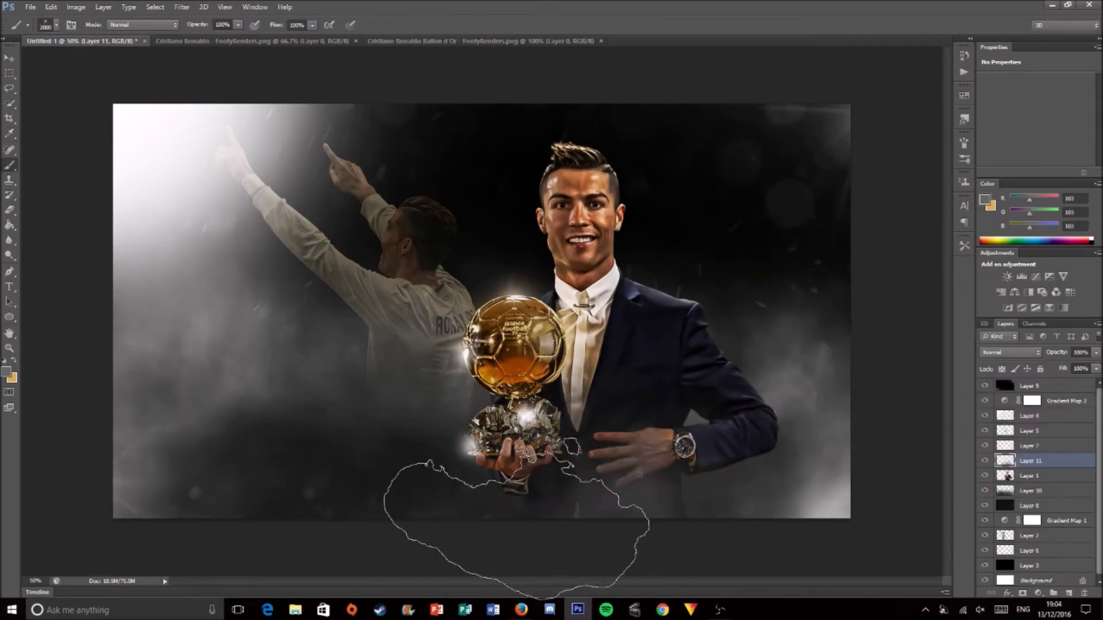
click(985, 199)
click(741, 339)
click(1012, 307)
click(1031, 460)
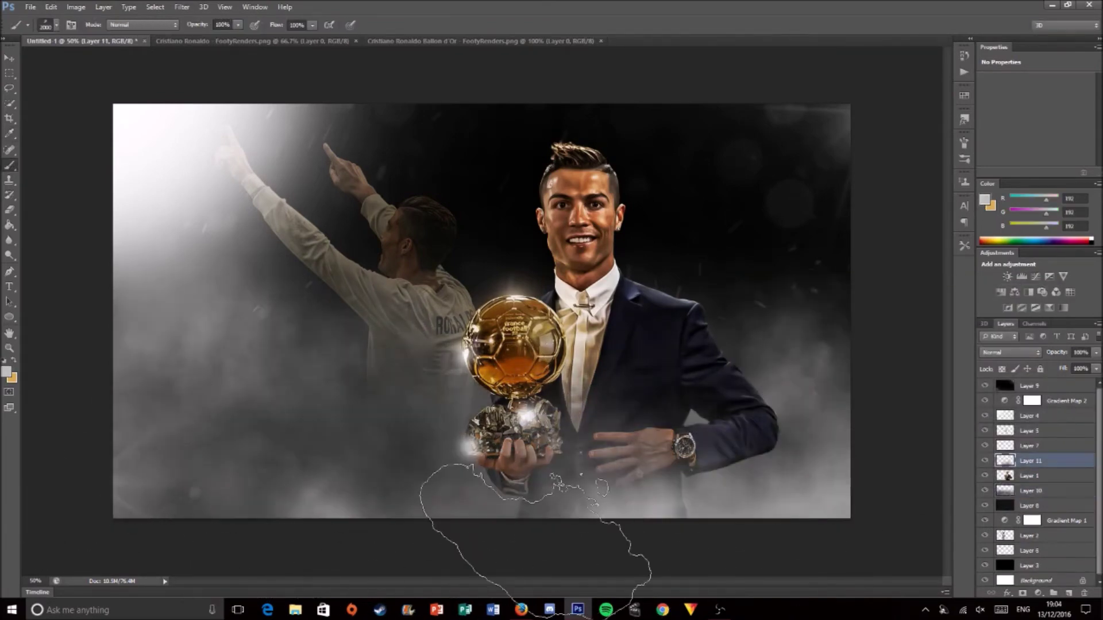
drag(632, 506, 517, 488)
- Set Layer 10 to 88% opacity and erase part of the glow near the raised arm
click(1031, 490)
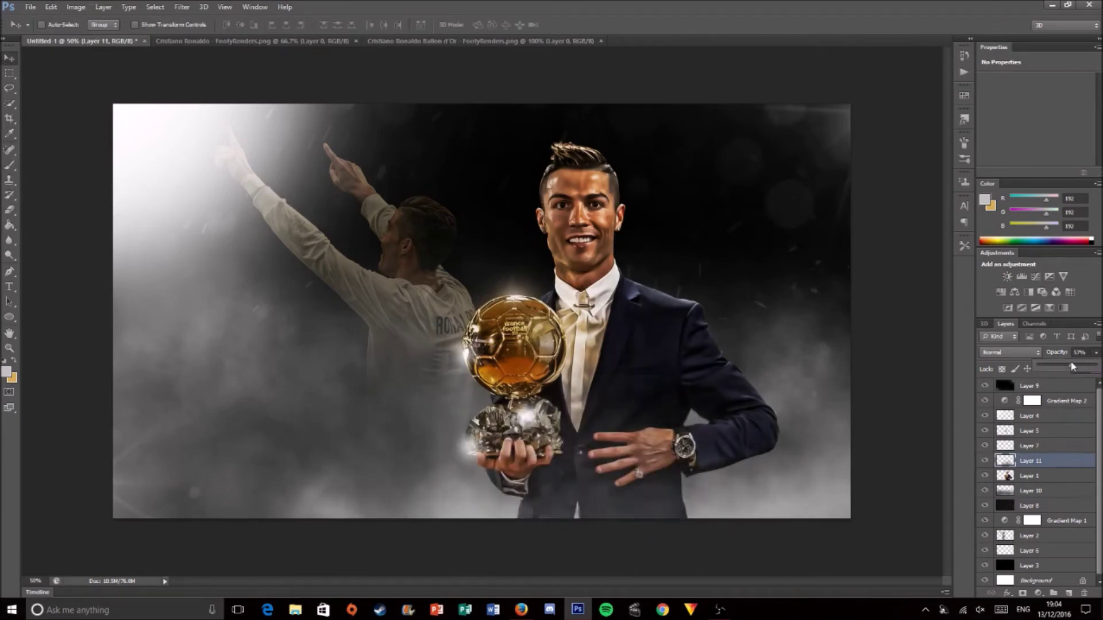
drag(1057, 353, 1070, 364)
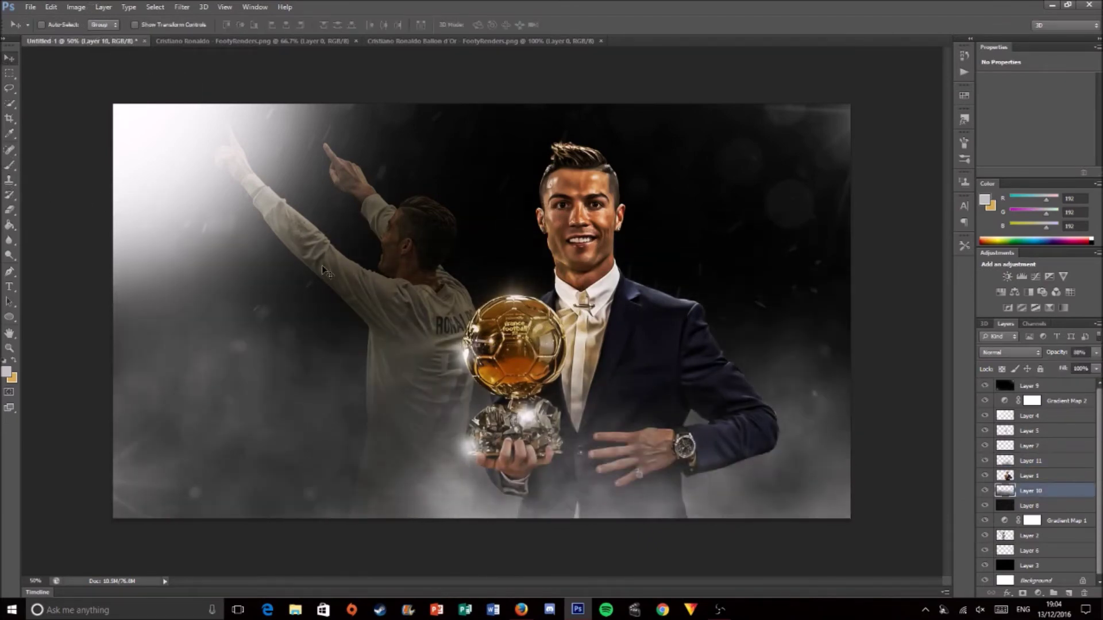
key(e)
click(227, 239)
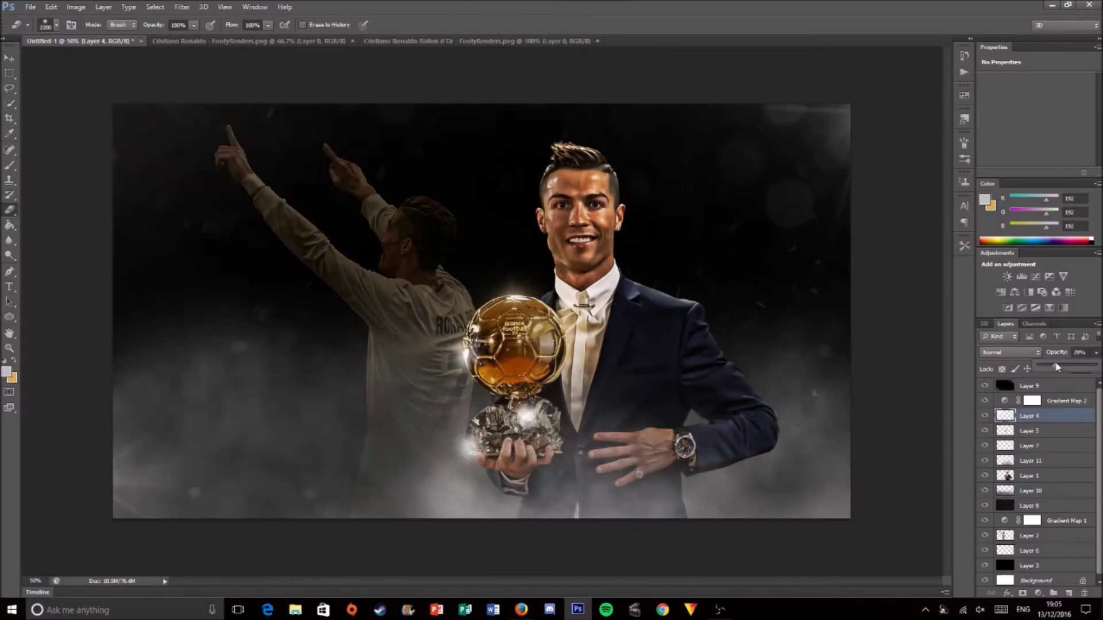
- Paint soft white light above the head with a large soft brush, then dim it to 82%
key(ctrl+z)
key(b)
right_click(283, 285)
click(147, 140)
click(519, 129)
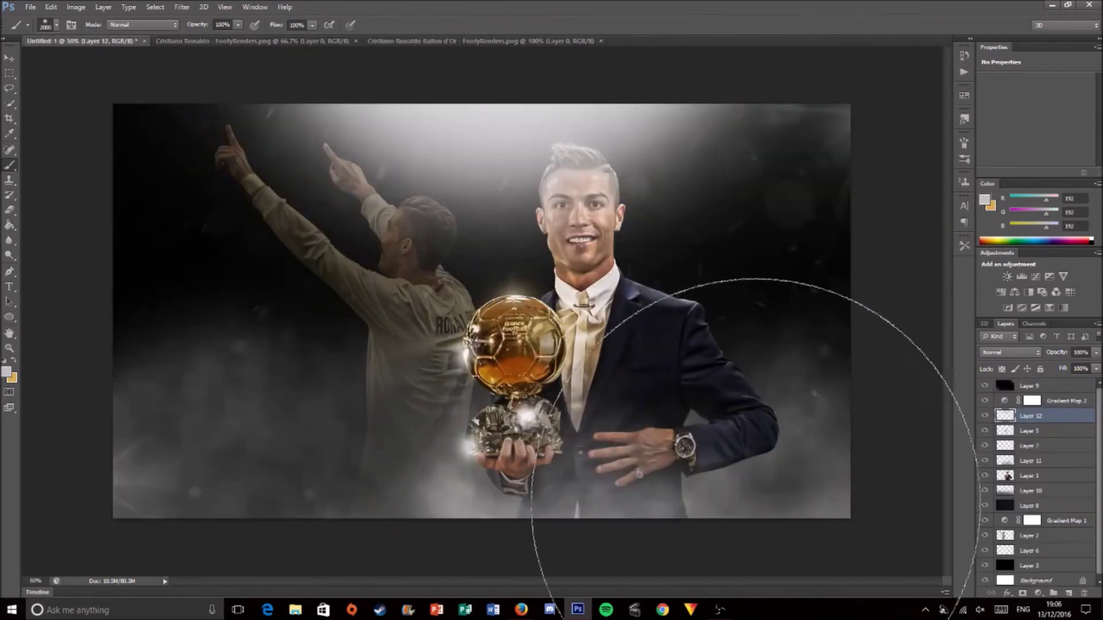
drag(1056, 353, 1046, 352)
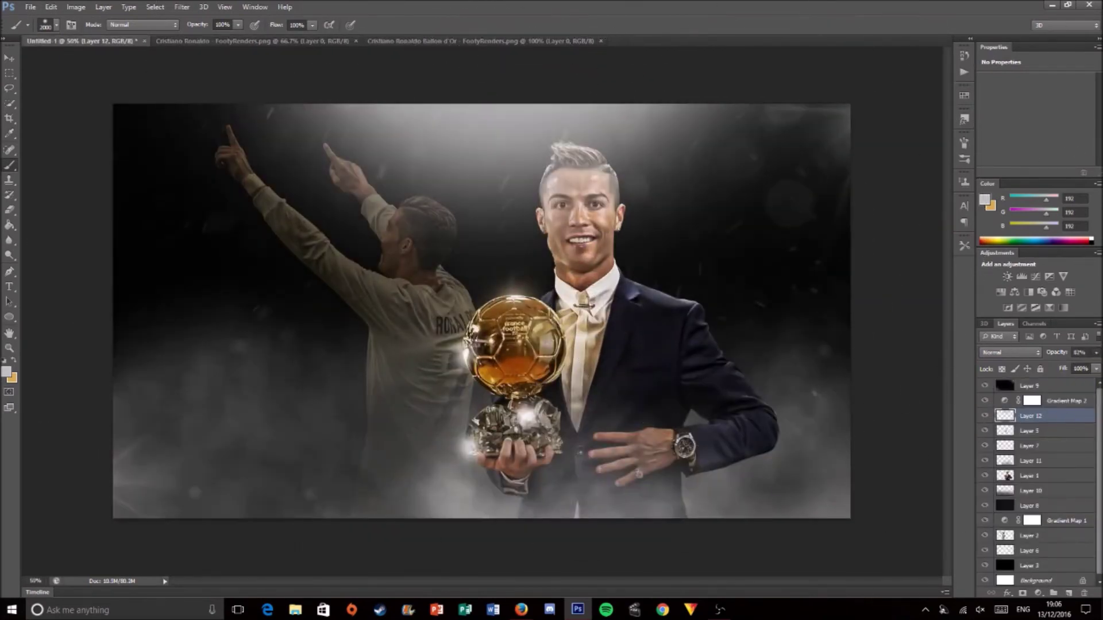
- Zoom in on the player's face and begin a path along his jawline
click(1028, 476)
key(ctrl+plus)
key(ctrl+plus)
key(ctrl+plus)
click(14, 212)
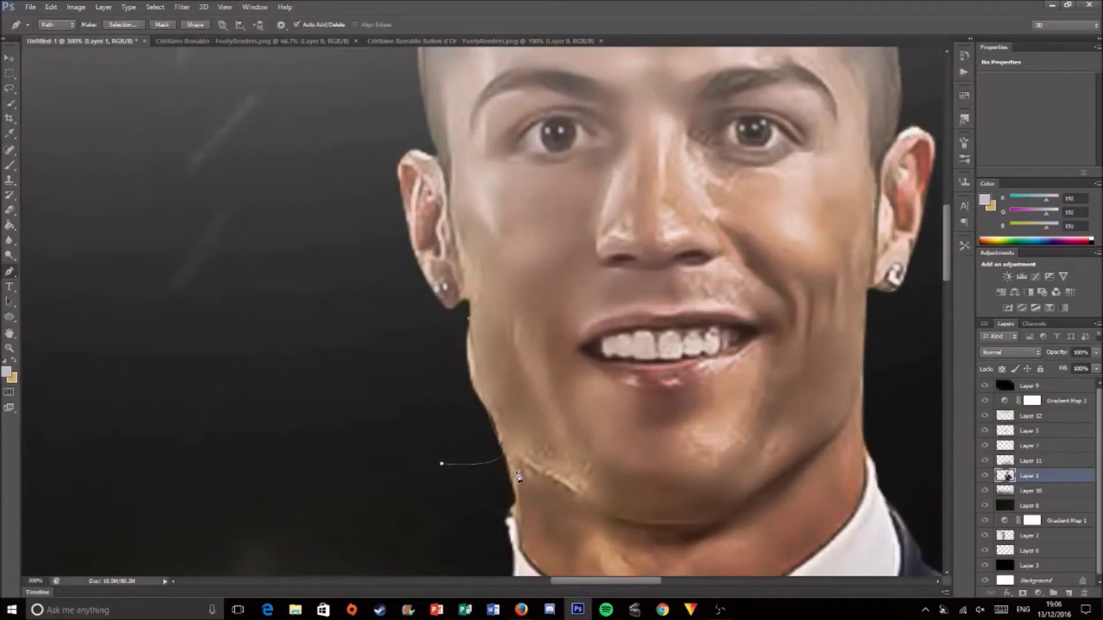
- Turn the traced jaw path into a selection, delete the excess along the jaw and neck, and zoom back out
right_click(465, 323)
scroll(501, 381, down, 2)
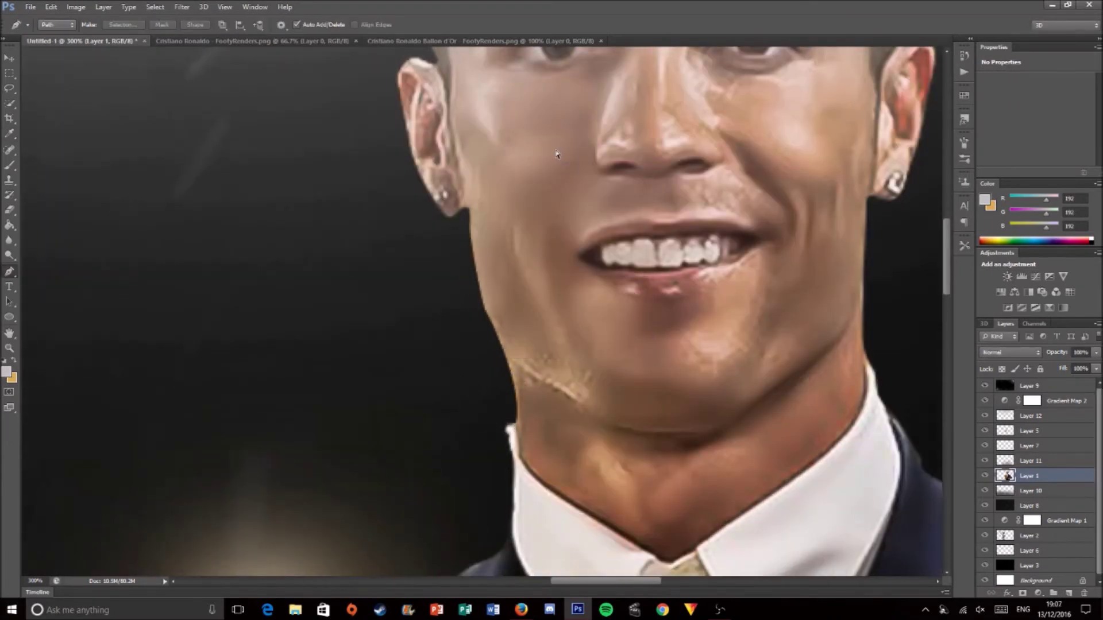
key(ctrl+plus)
right_click(547, 428)
scroll(548, 403, up, 2)
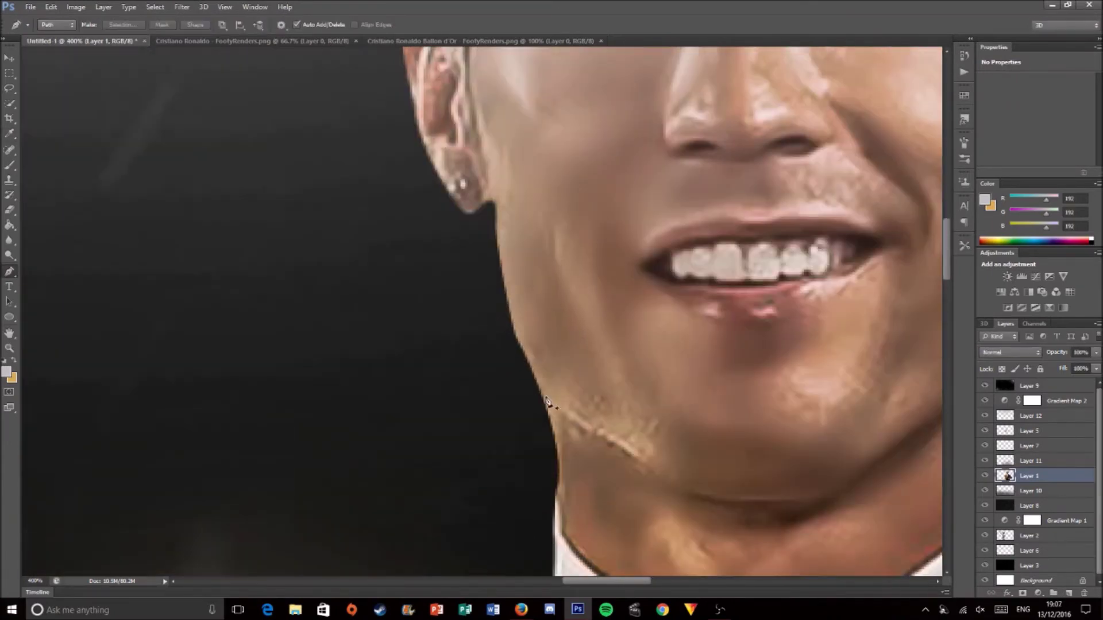
right_click(529, 450)
click(571, 202)
key(Return)
key(ctrl+0)
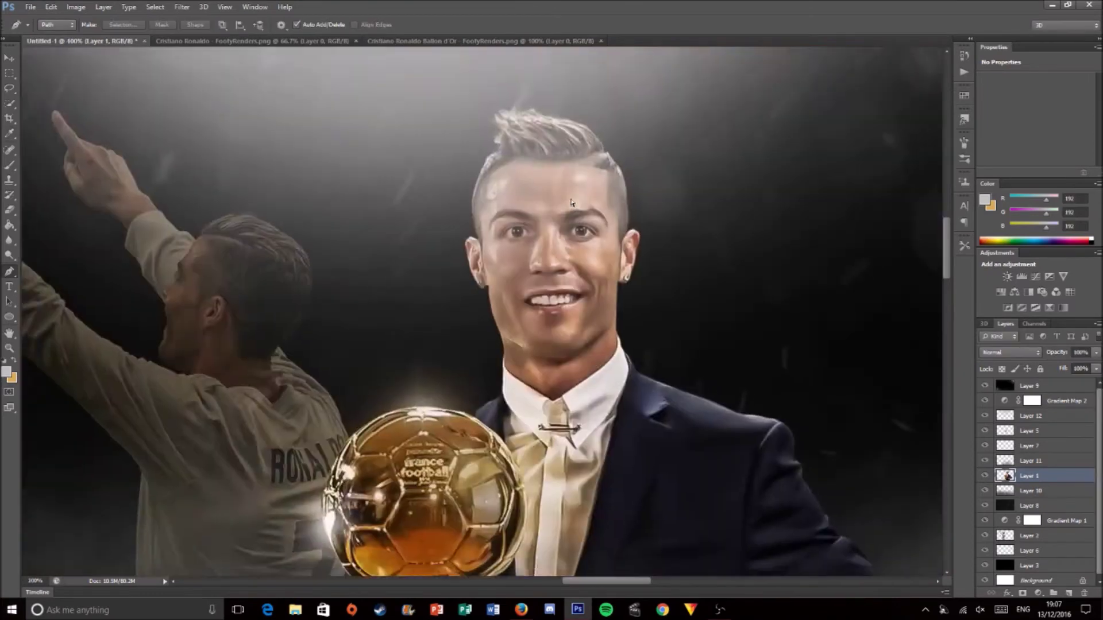
key(ctrl+minus)
- Save the poster as the Photoshop file Ronaldo Edit.psd
key(t)
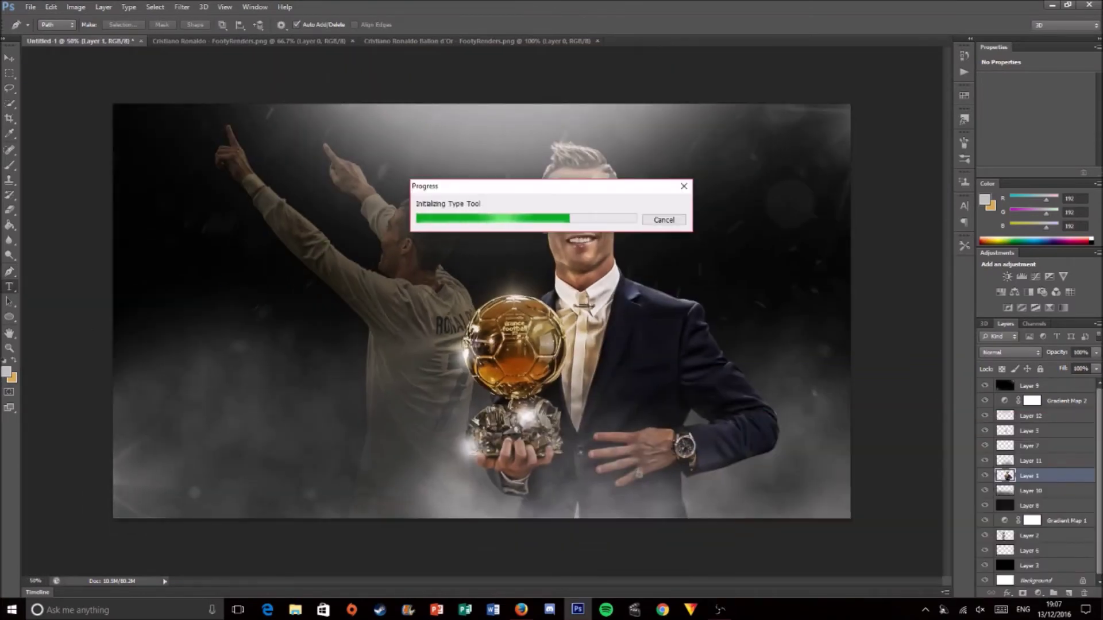
click(32, 7)
click(41, 134)
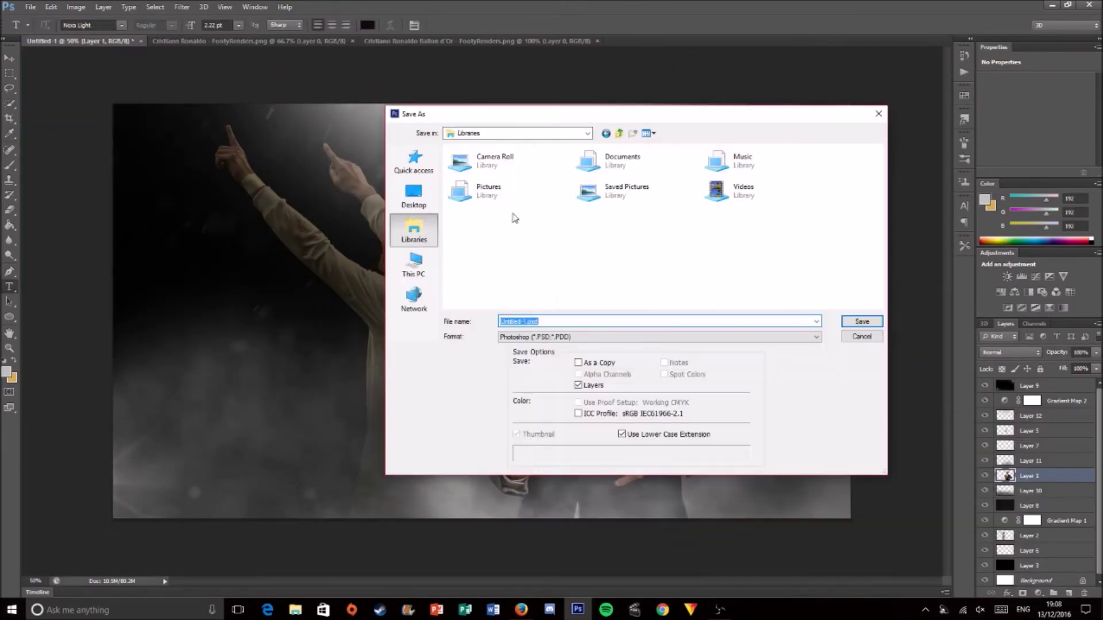
key(Return)
key(Return)
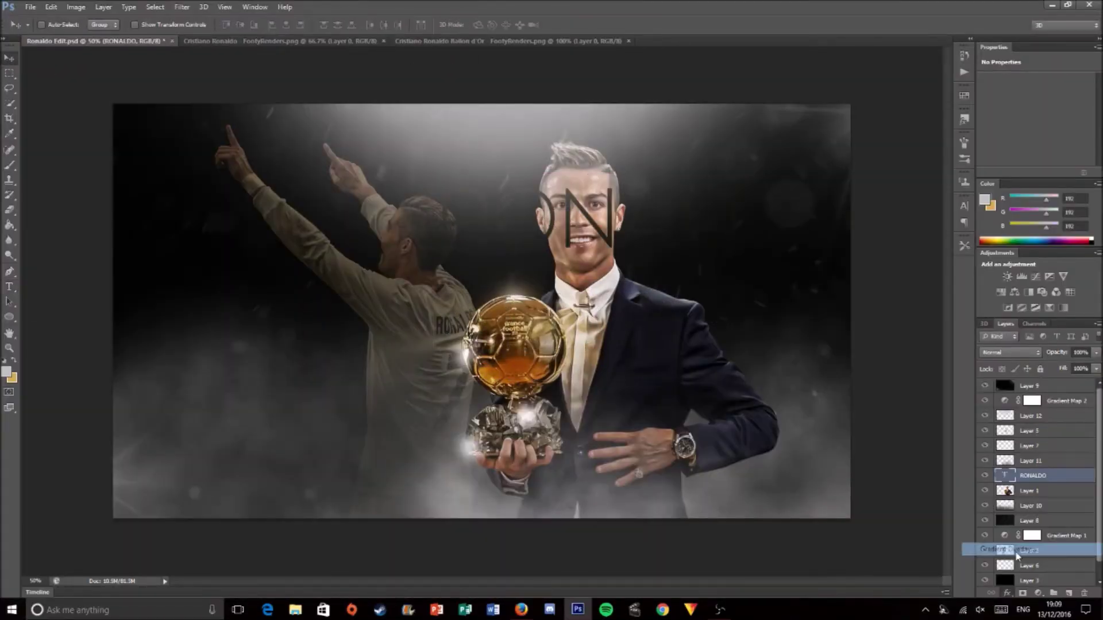
- Give the RONALDO text a gradient overlay and position it up behind the player's head
click(1015, 554)
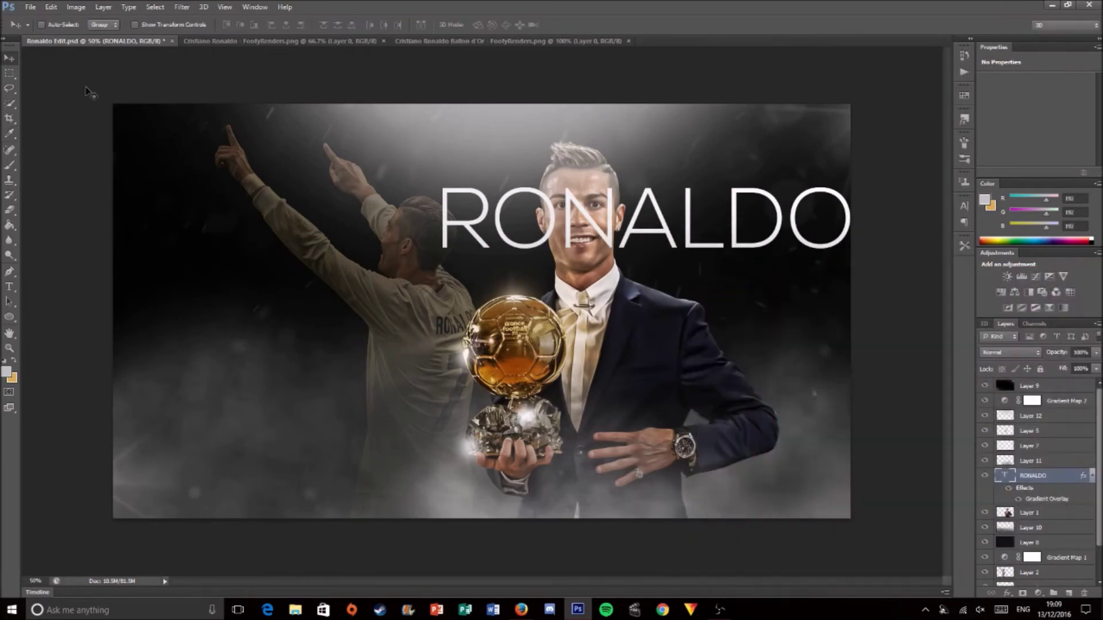
drag(466, 210, 440, 147)
key(shift+Right)
key(shift+Down)
key(shift+Right)
key(shift+Right)
key(shift+Down)
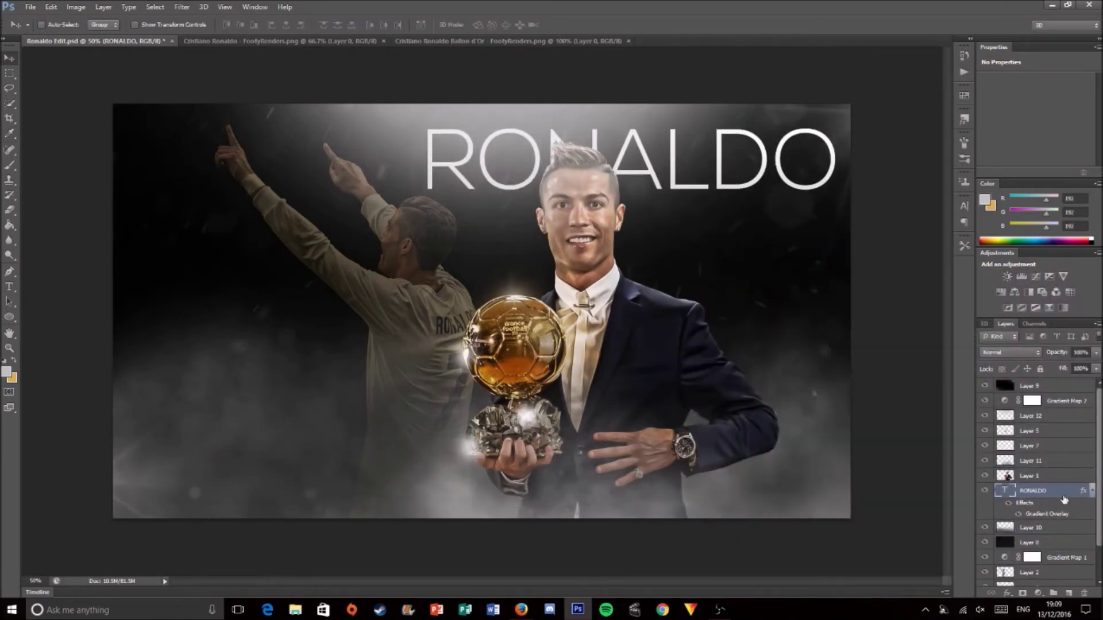
- Add a widely tracked CRISTIANO line above RONALDO and resize it to fit
key(t)
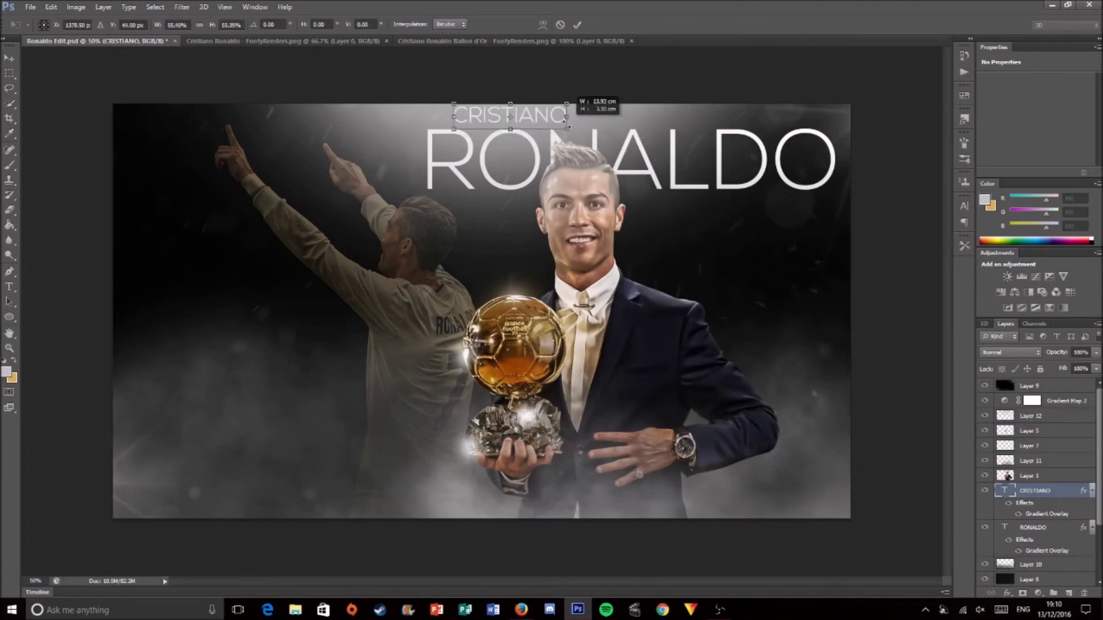
key(Return)
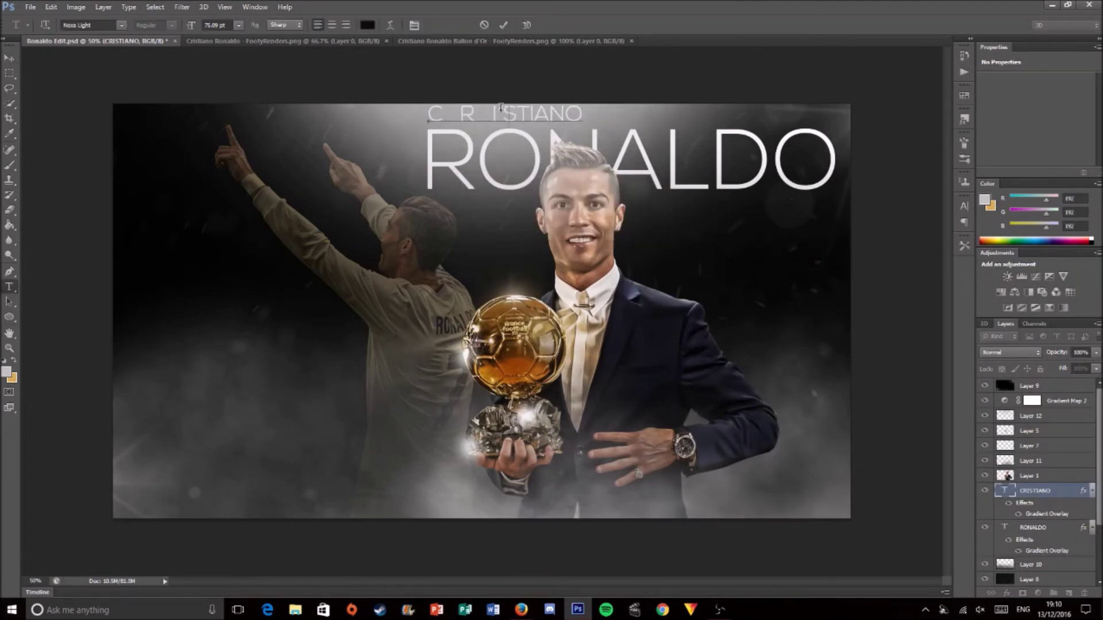
key(alt+Right)
key(alt+Right)
key(alt+Right)
key(alt+Right)
key(alt+Right)
key(alt+Right)
key(alt+Right)
key(alt+Right)
key(alt+Right)
key(alt+Right)
key(alt+Right)
key(alt+Right)
key(alt+Right)
key(alt+Right)
key(alt+Right)
key(alt+Right)
key(alt+Right)
key(alt+Right)
click(10, 59)
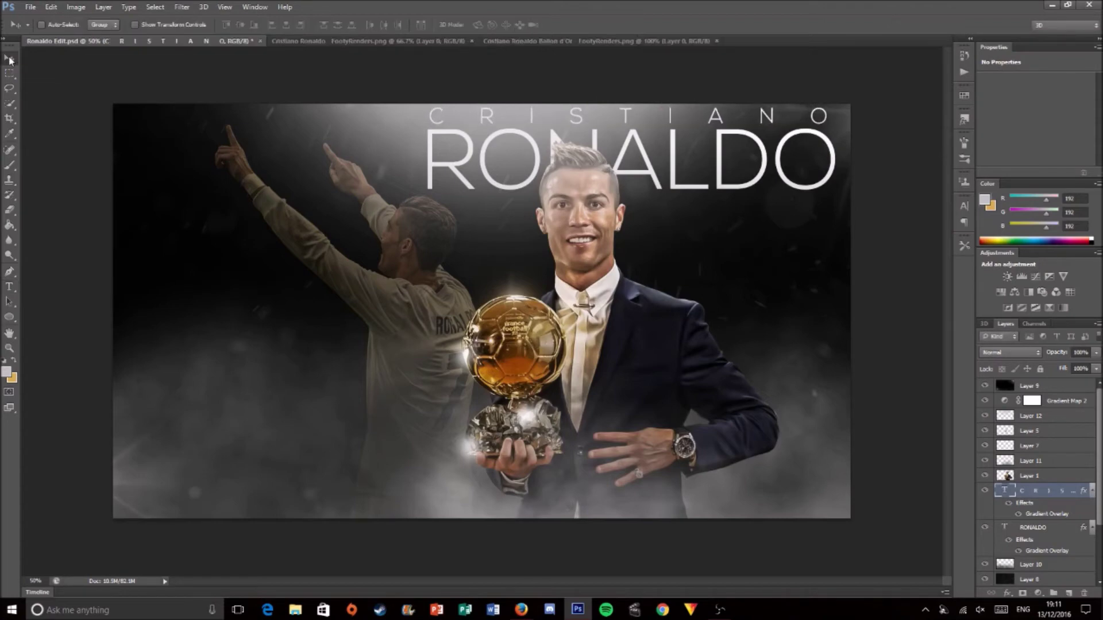
key(shift+Down)
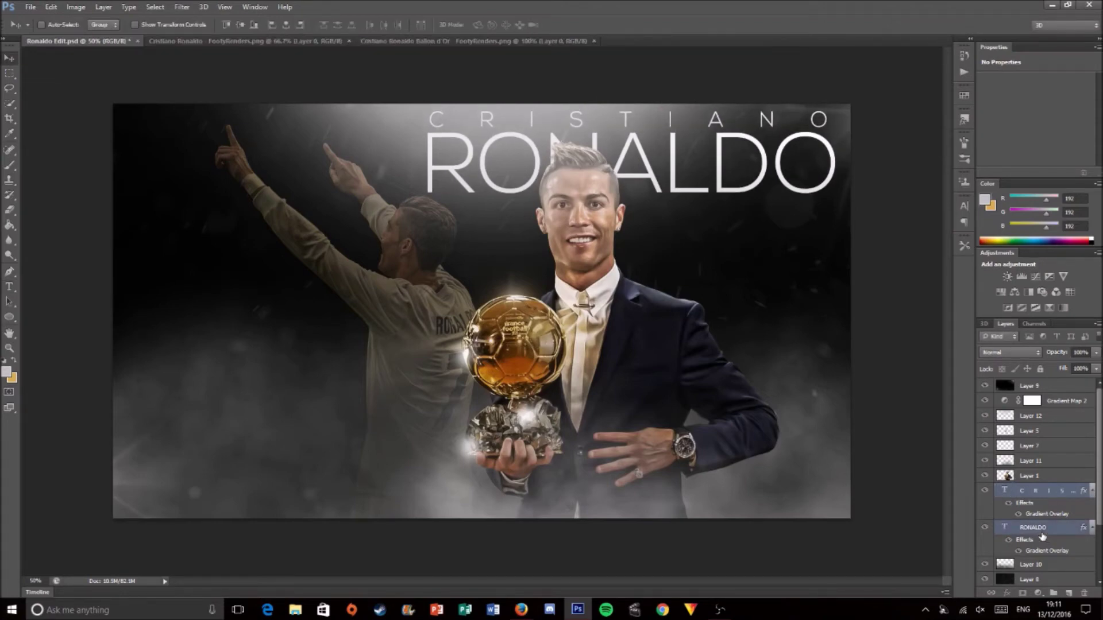
key(ctrl+t)
key(Return)
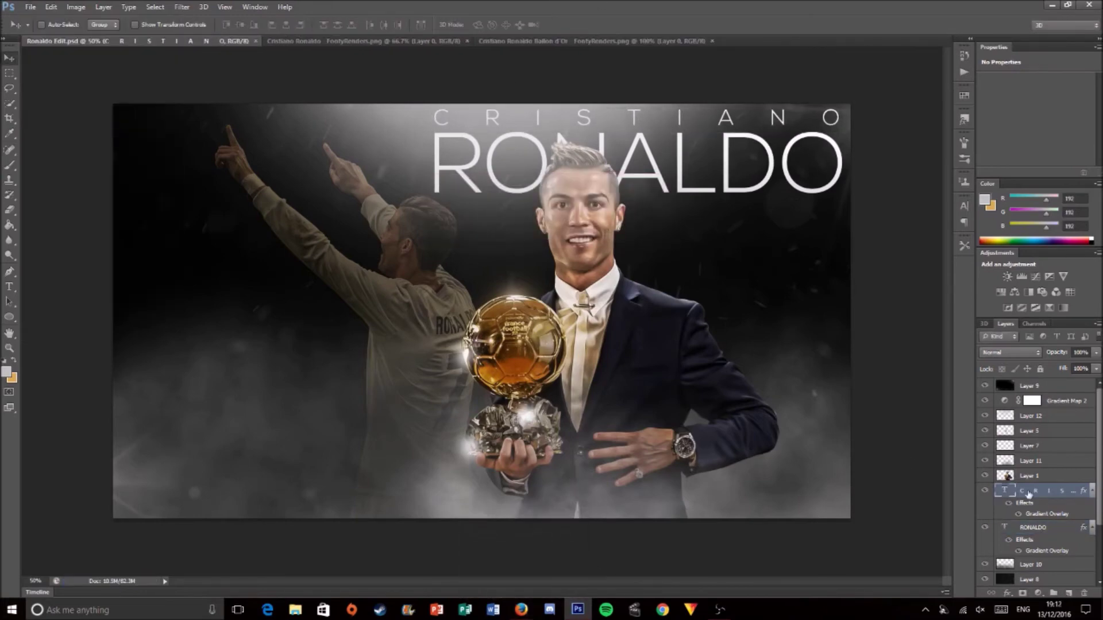
- Group the player's cut-out layers into a Ronaldo group and shift it slightly down
drag(1031, 461, 1052, 431)
click(1035, 446)
shift+click(1034, 476)
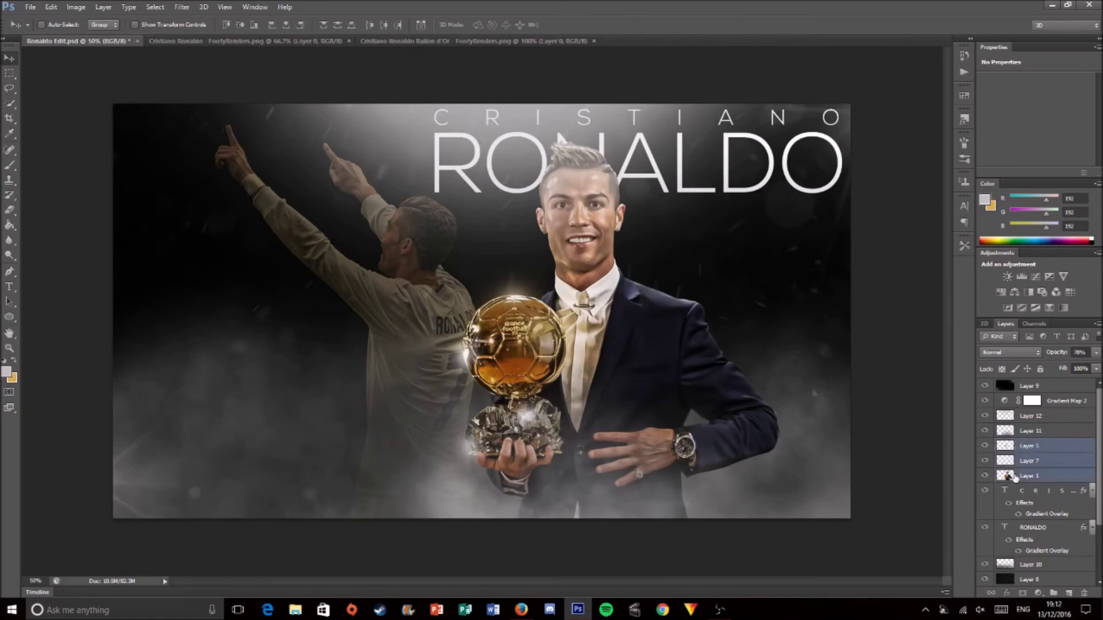
key(ctrl+g)
mouse_move(625, 373)
mouse_down()
mouse_move(628, 393)
mouse_move(627, 384)
mouse_up()
- Move the CRISTIANO and RONALDO title layers down together
click(1035, 459)
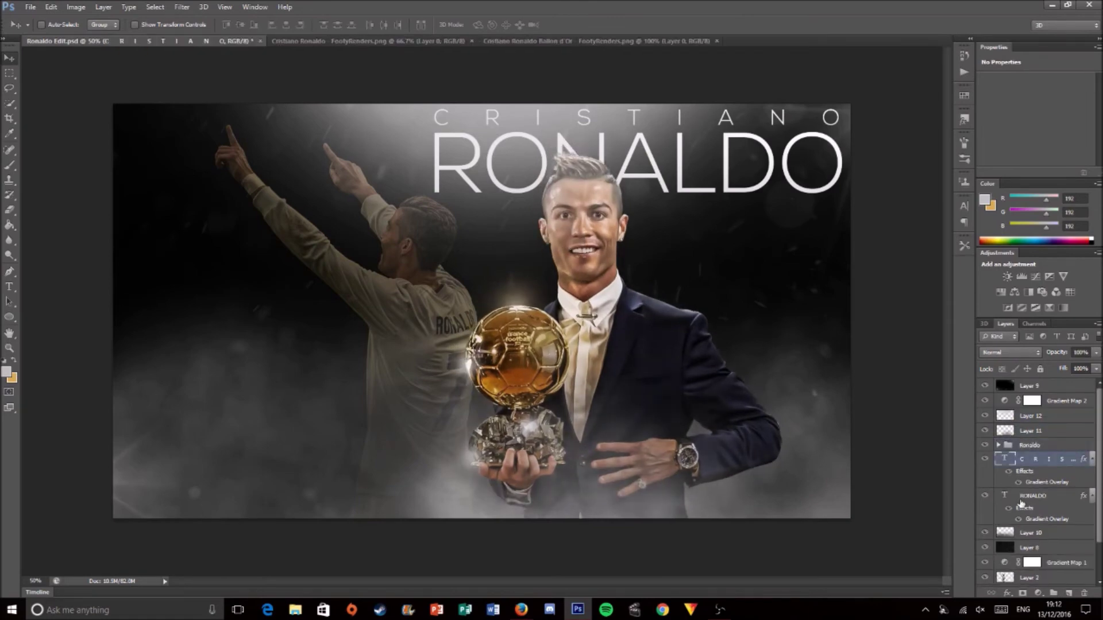
shift+click(1033, 495)
key(shift+Down)
key(shift+Down)
scroll(1043, 455, down, 1)
scroll(1043, 455, down, 4)
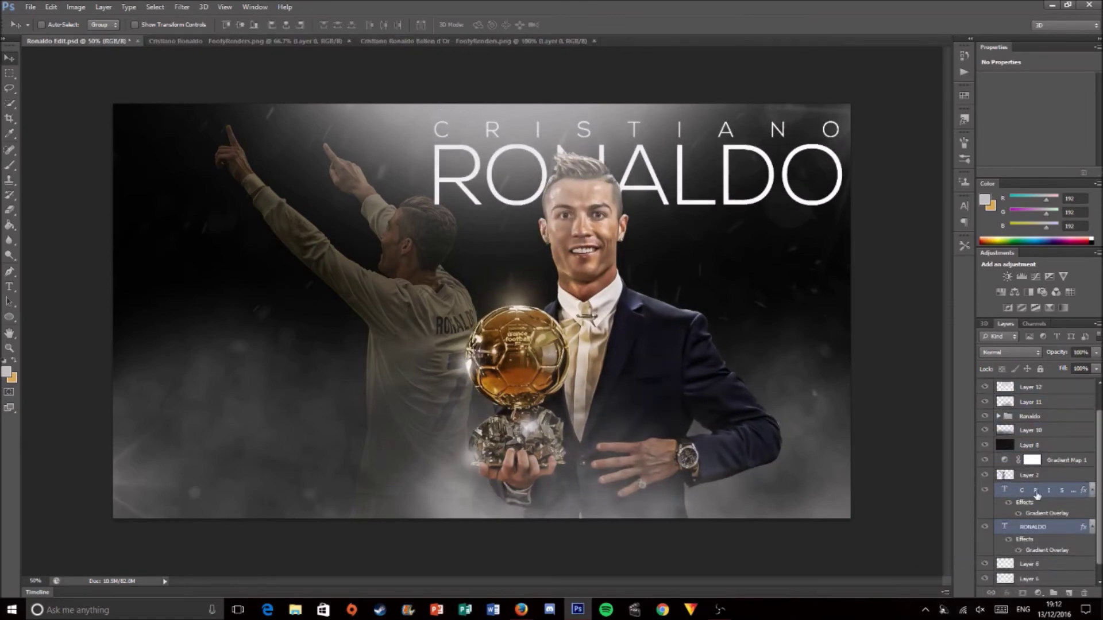
- Try lowering Layer 2's opacity for the left figure, then undo and redo the changes
click(1028, 461)
click(1097, 353)
drag(1094, 367, 1060, 369)
key(ctrl+alt+z)
key(ctrl+alt+z)
key(ctrl+alt+z)
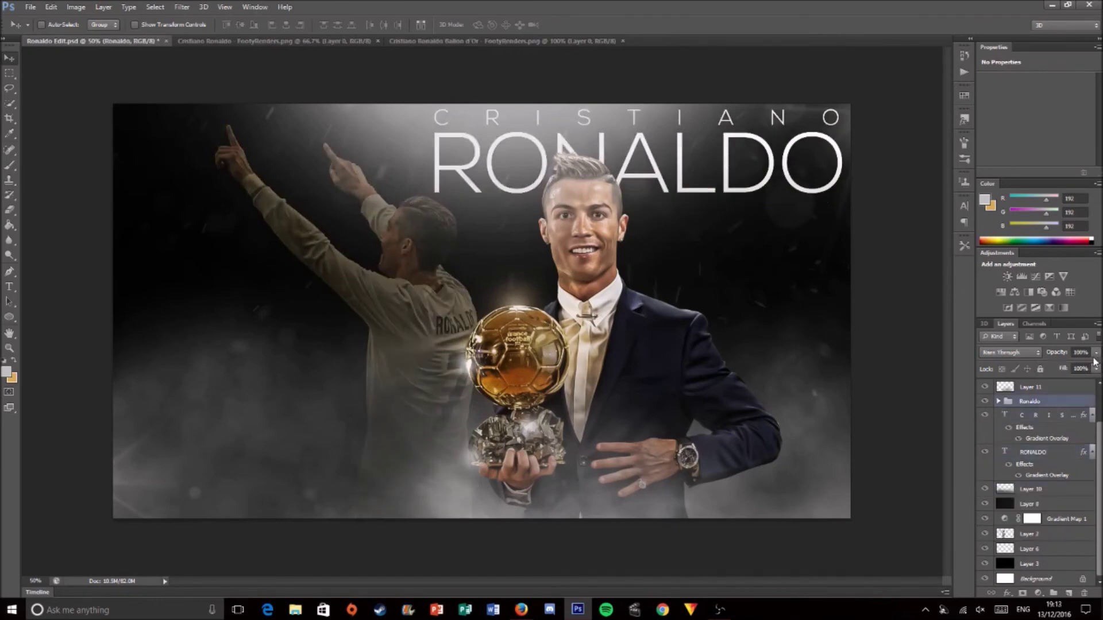
key(ctrl+shift+z)
key(ctrl+shift+z)
key(ctrl+shift+z)
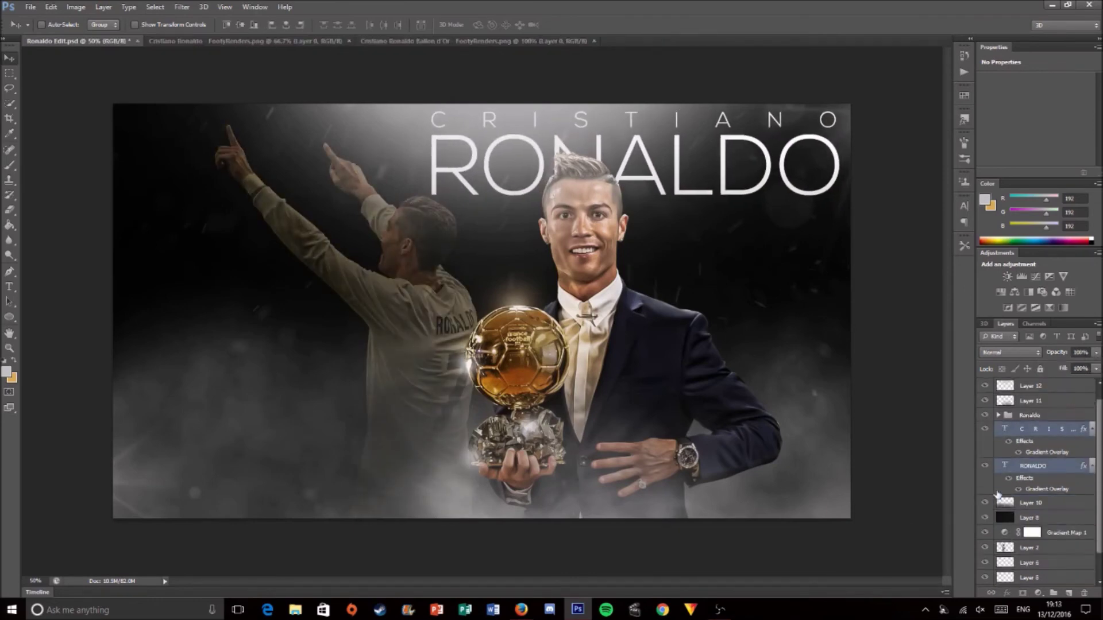
scroll(1042, 458, down, 3)
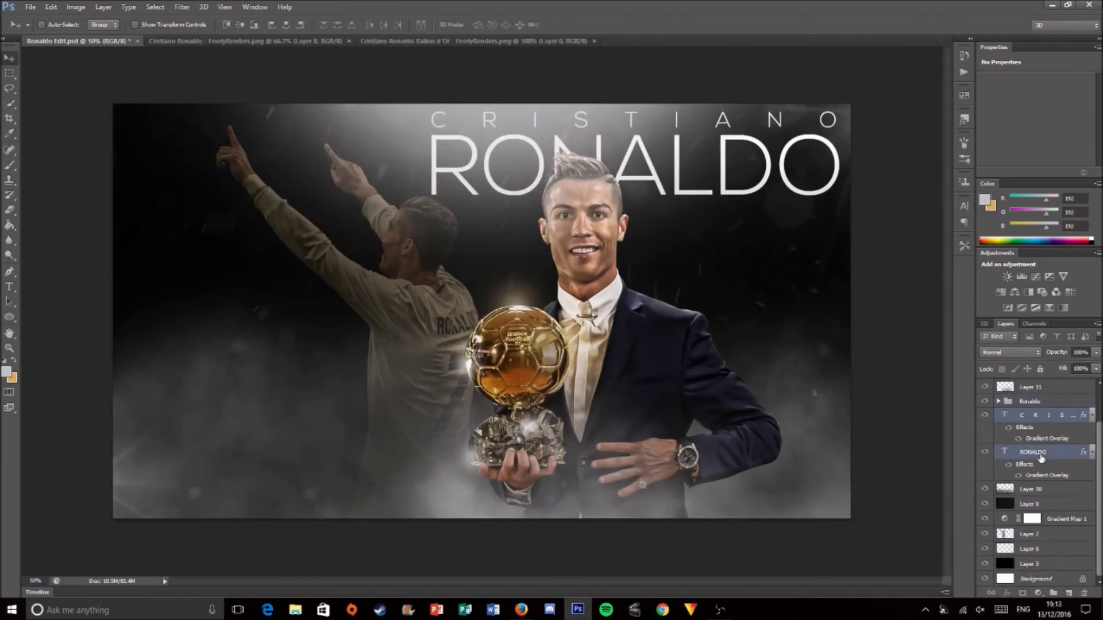
key(ctrl+shift+z)
key(ctrl+shift+z)
- Rasterize the RONALDO text layer
click(1041, 458)
right_click(1042, 458)
click(908, 274)
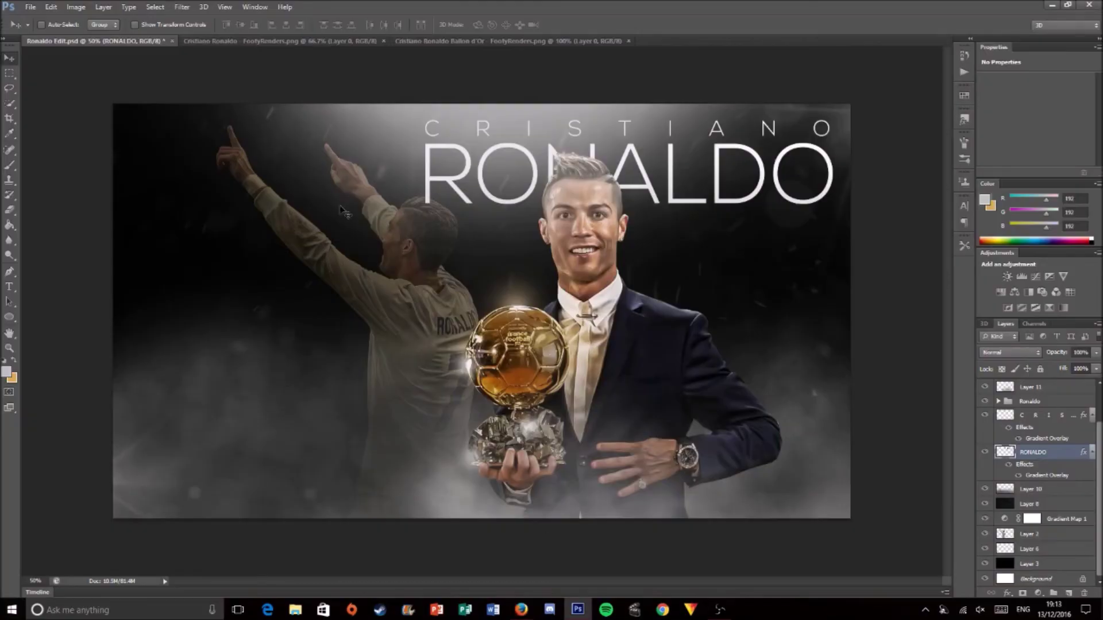
key(p)
scroll(241, 115, up, 3)
- Start the hair outline path and lower the RONALDO layer opacity to 15%
click(221, 94)
drag(258, 82, 296, 103)
click(1080, 352)
text(15)
key(Return)
key(ctrl+plus)
key(ctrl+plus)
- Trace the hair edges and delete the RONALDO lettering where it overlaps the hair
click(555, 197)
right_click(543, 202)
click(574, 266)
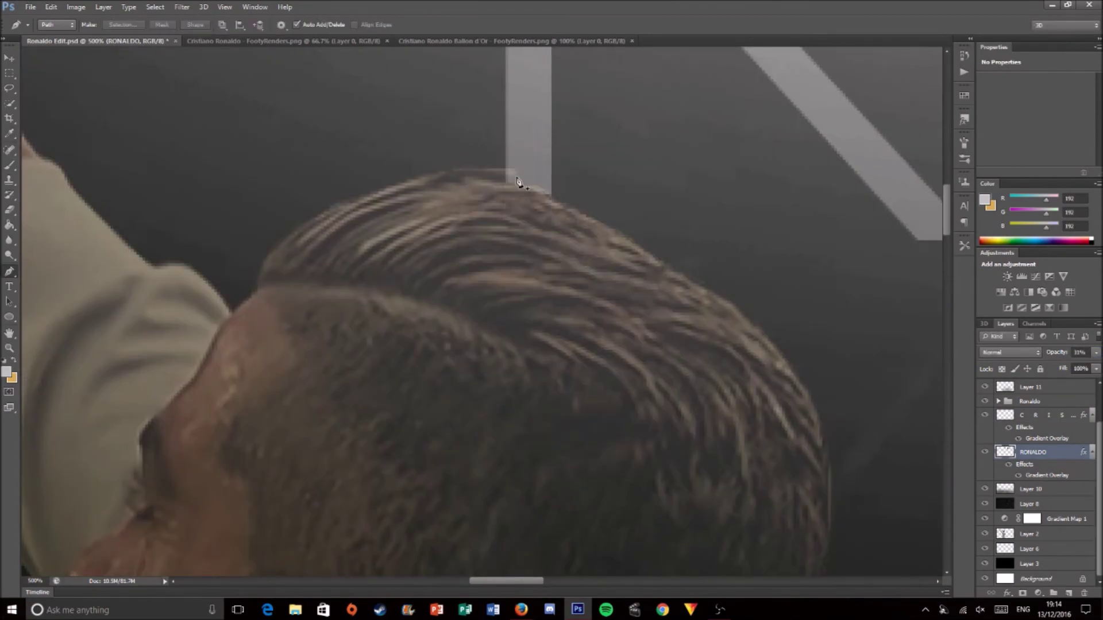
click(500, 169)
right_click(497, 168)
key(Escape)
key(ctrl+minus)
key(ctrl+minus)
key(ctrl+minus)
key(ctrl+minus)
key(ctrl+minus)
key(ctrl+minus)
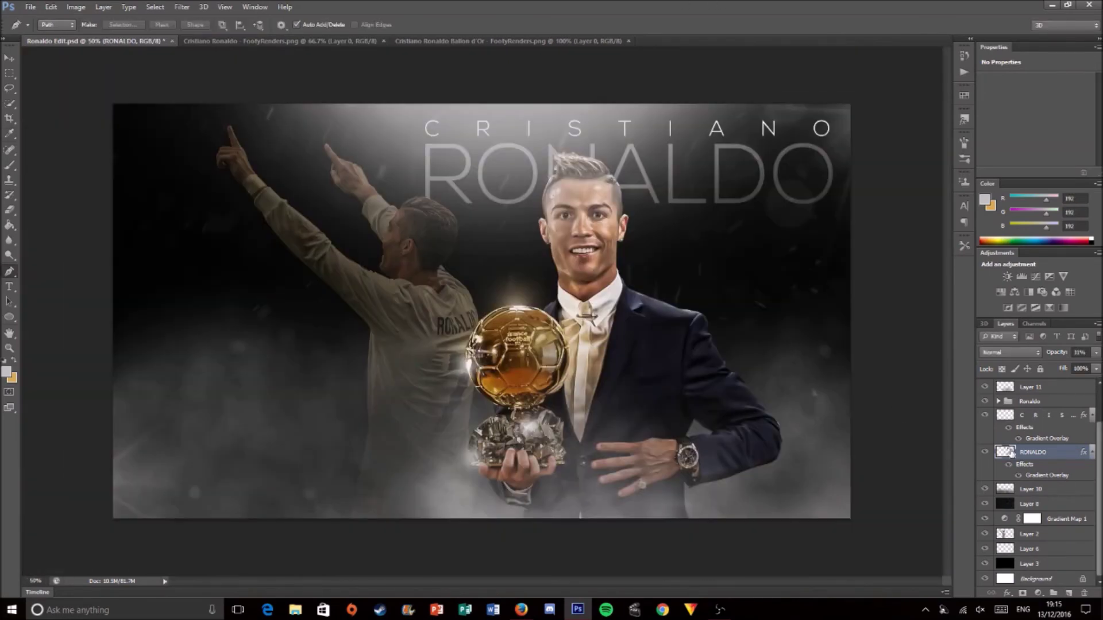